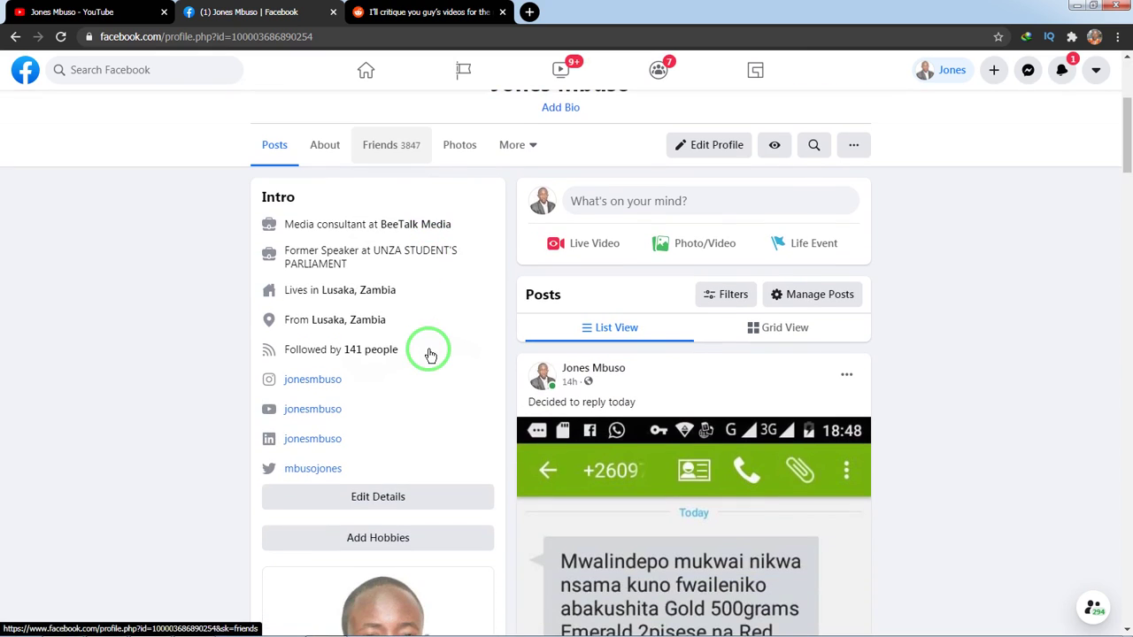
# View the Facebook profile as the public sees it and examine the links in its Intro section.
pyautogui.scroll(3, 471, 447)
pyautogui.scroll(1, 471, 447)
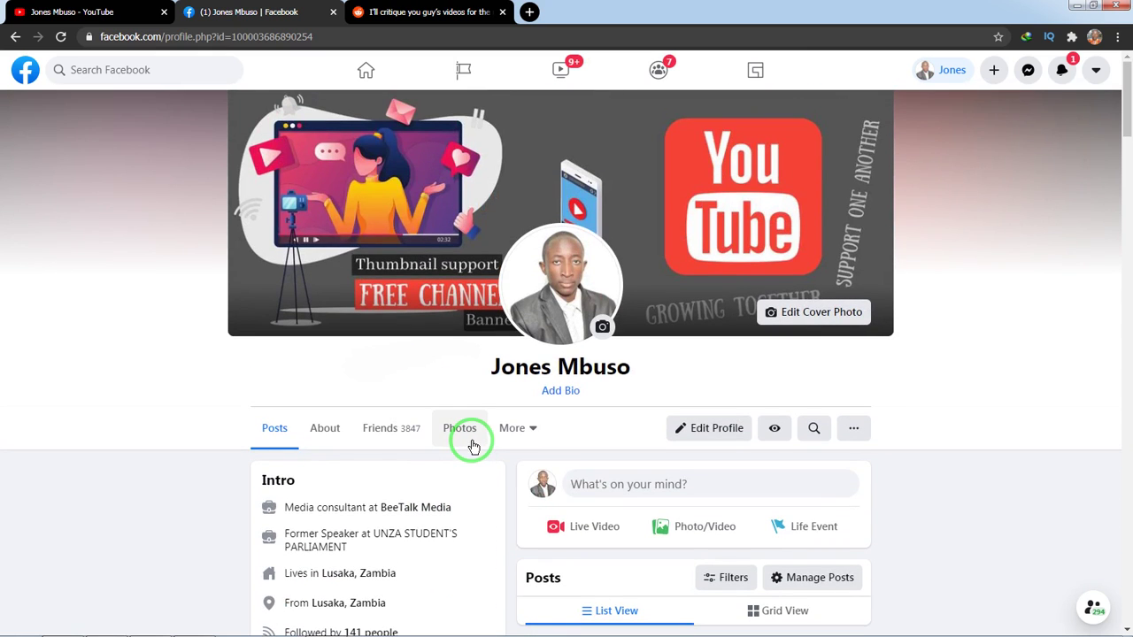
pyautogui.click(772, 430)
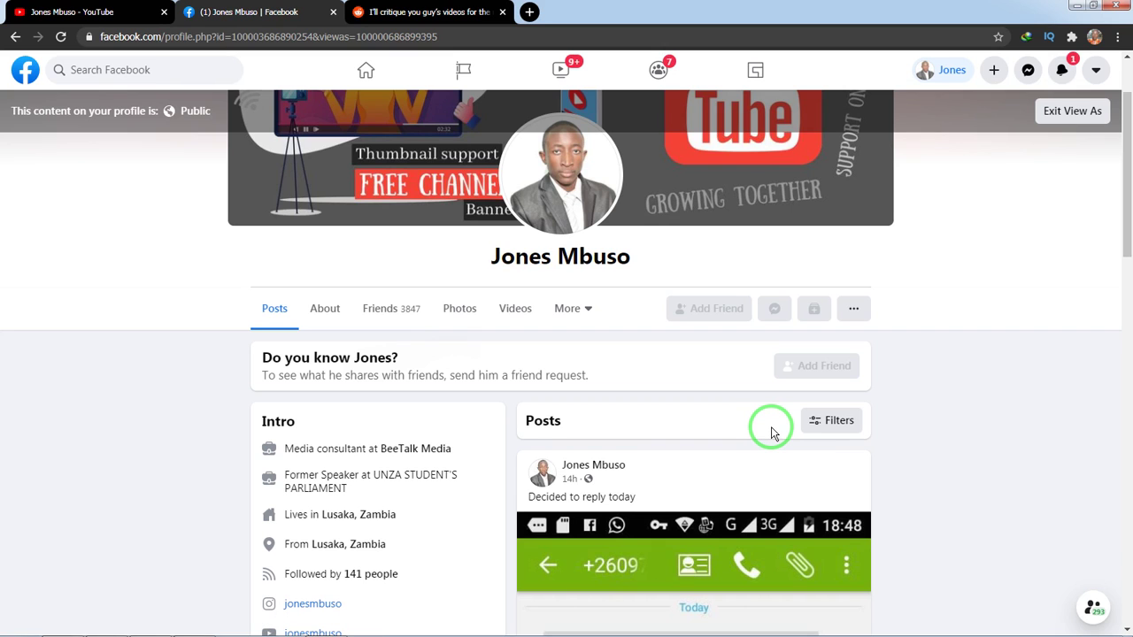
pyautogui.scroll(1, 771, 426)
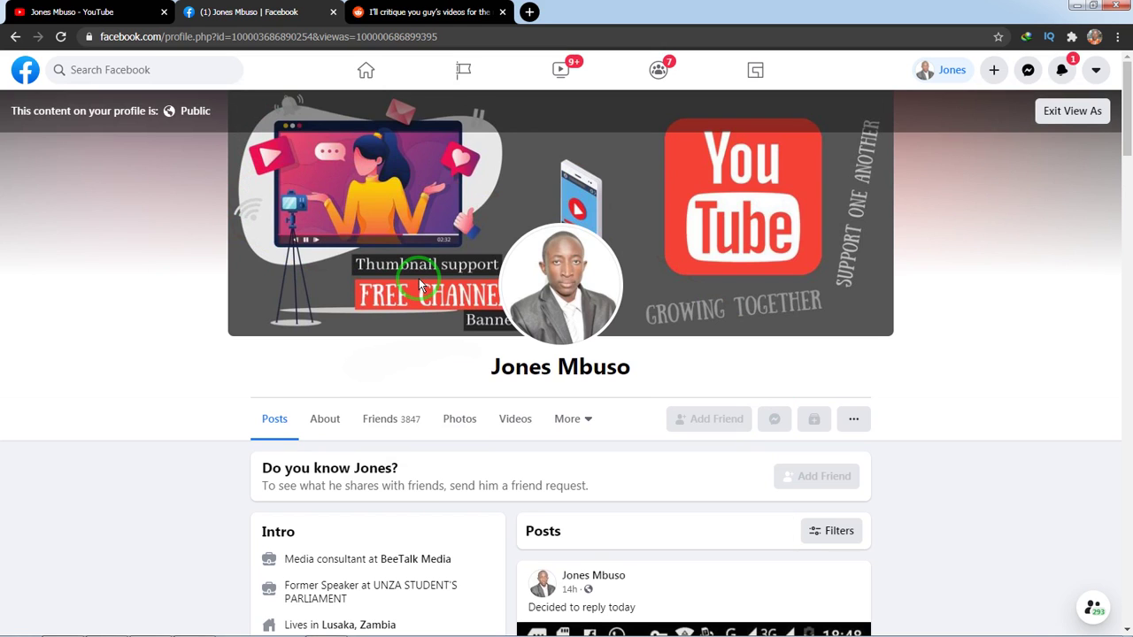
pyautogui.scroll(-3, 418, 277)
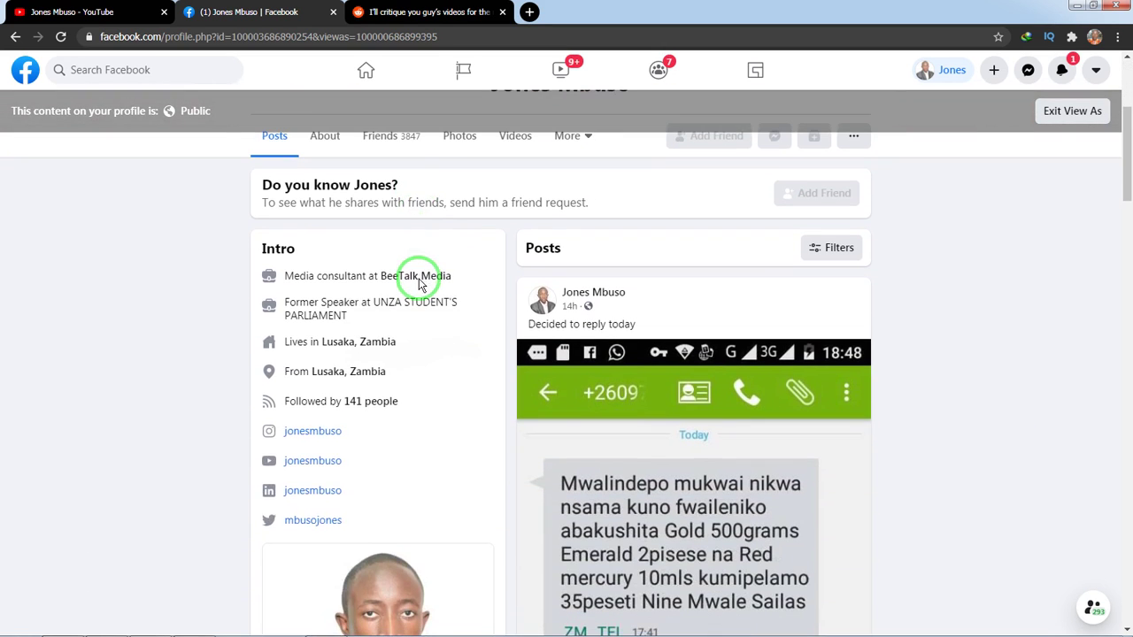
# Test the YouTube link in the profile's Intro by viewing the channel's videos, and close the opened page.
pyautogui.click(305, 467)
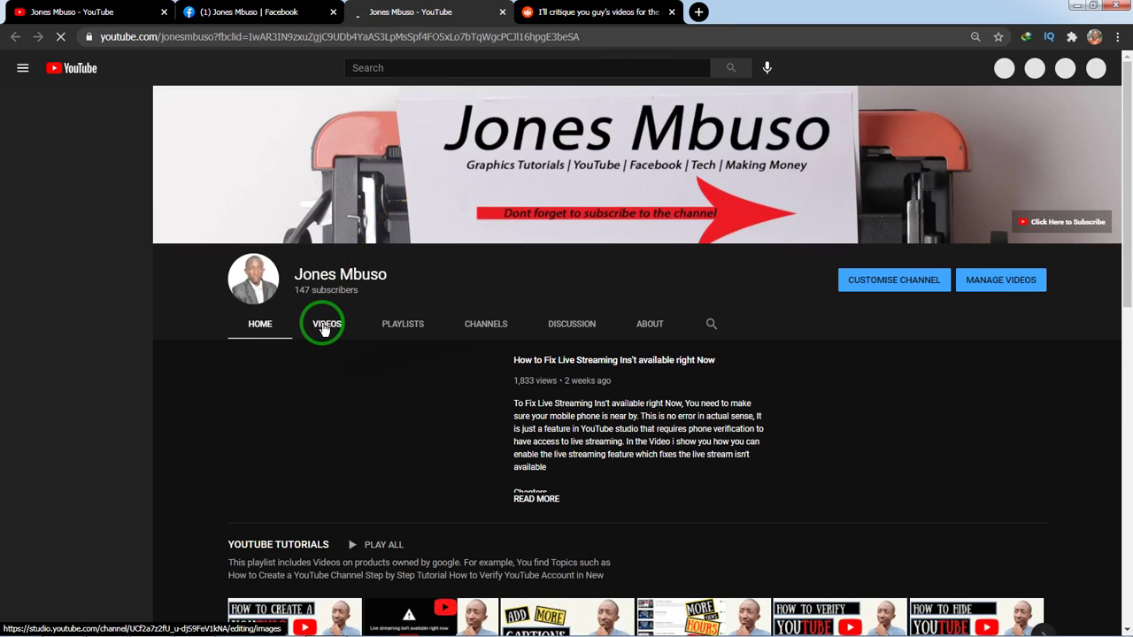
pyautogui.click(324, 330)
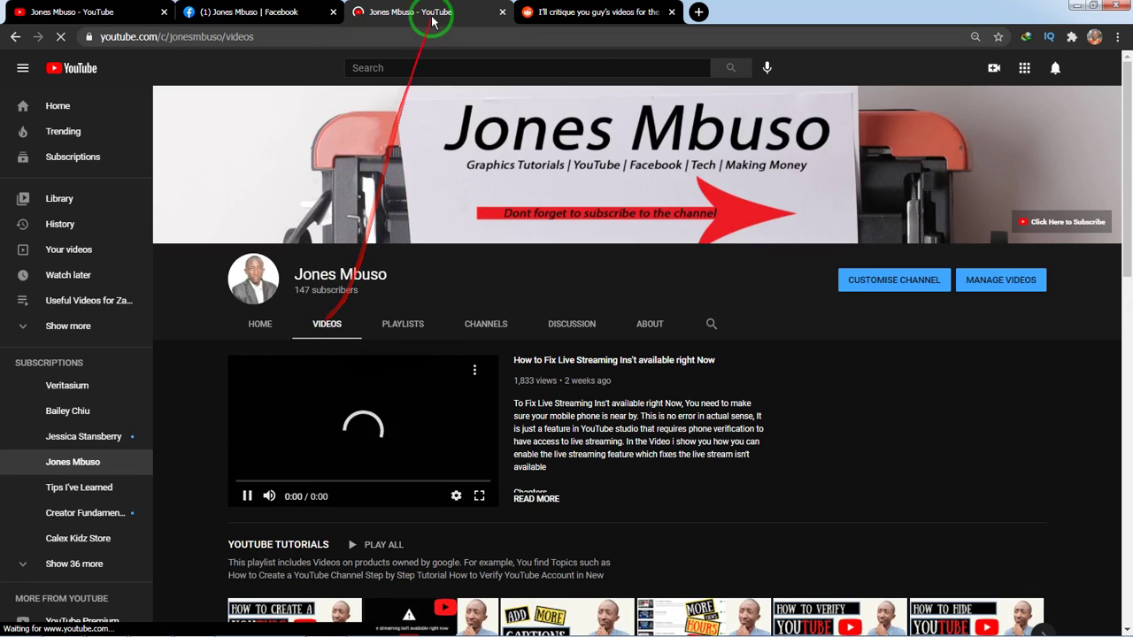
pyautogui.click(500, 13)
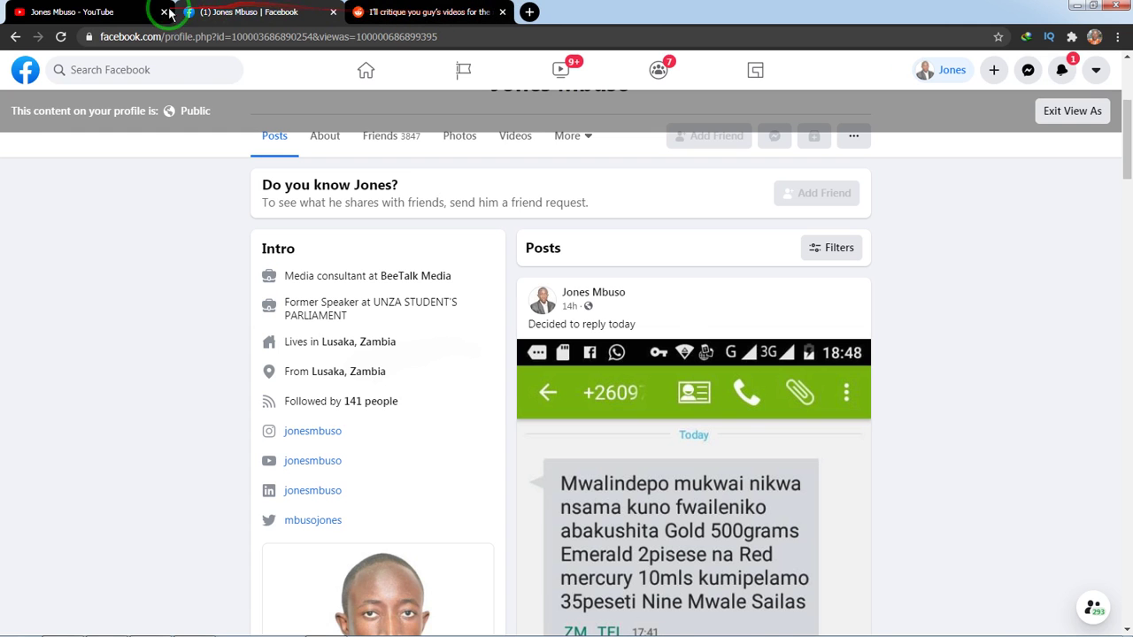
# Switch to YouTube and open the Basic info section of Channel customization in YouTube Studio.
pyautogui.click(97, 9)
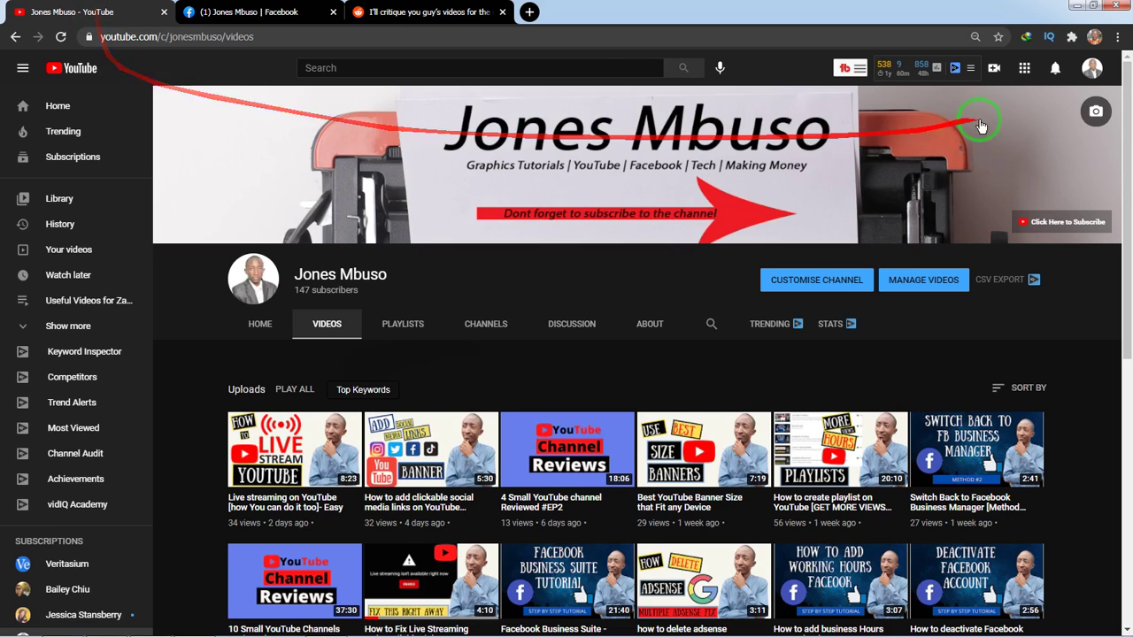
pyautogui.click(1092, 69)
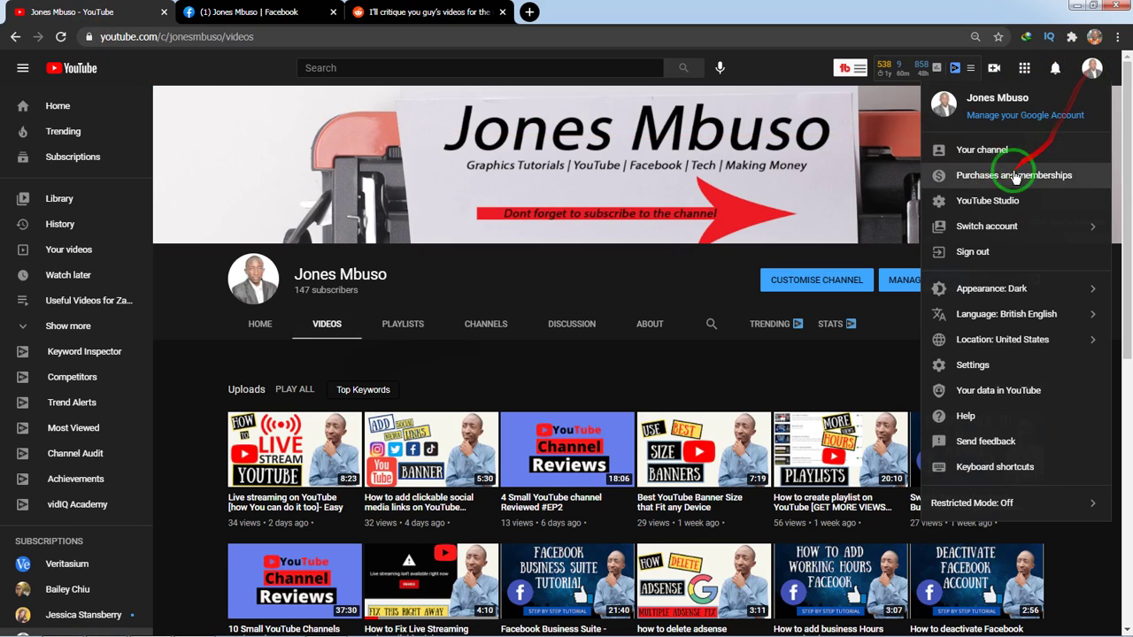
pyautogui.click(988, 205)
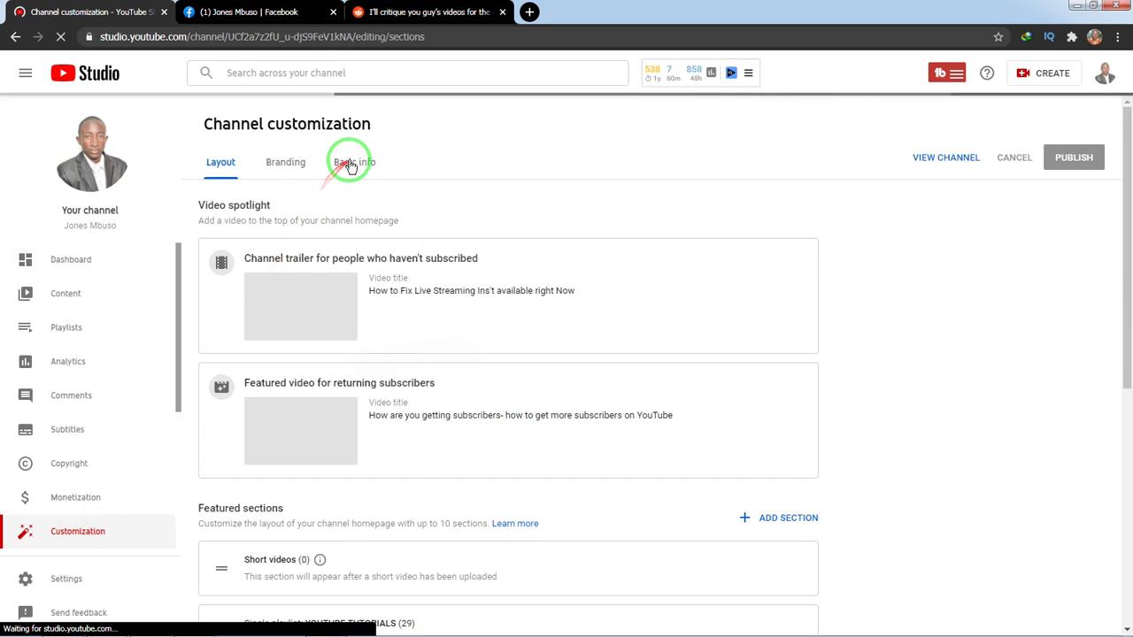
pyautogui.click(350, 165)
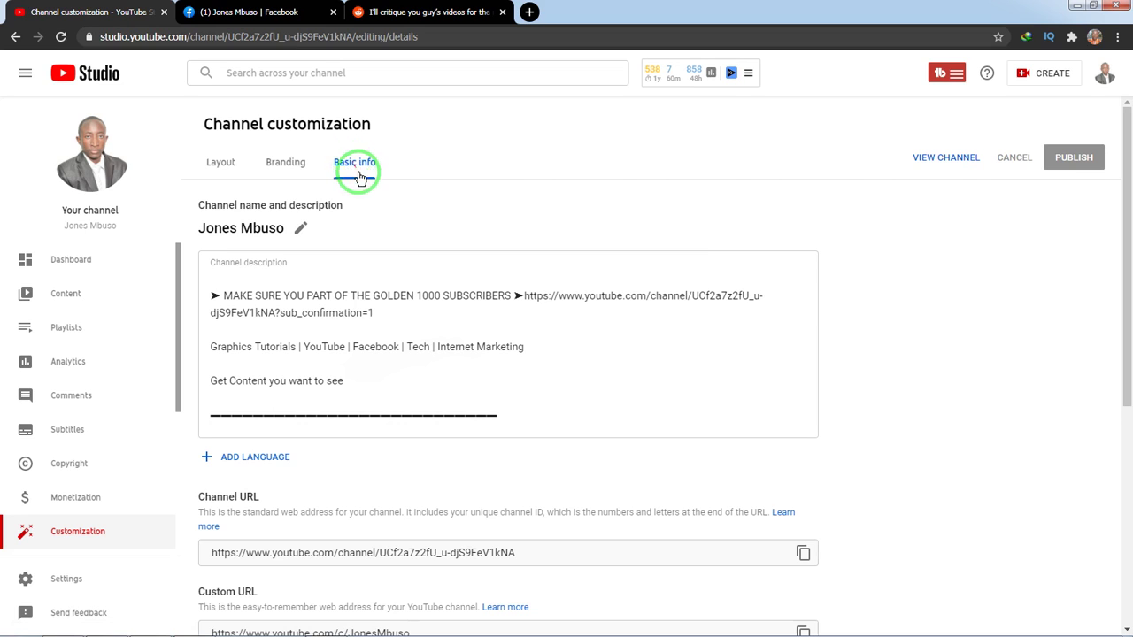
# Copy the standard Channel URL from the channel's basic info.
pyautogui.scroll(-3, 358, 182)
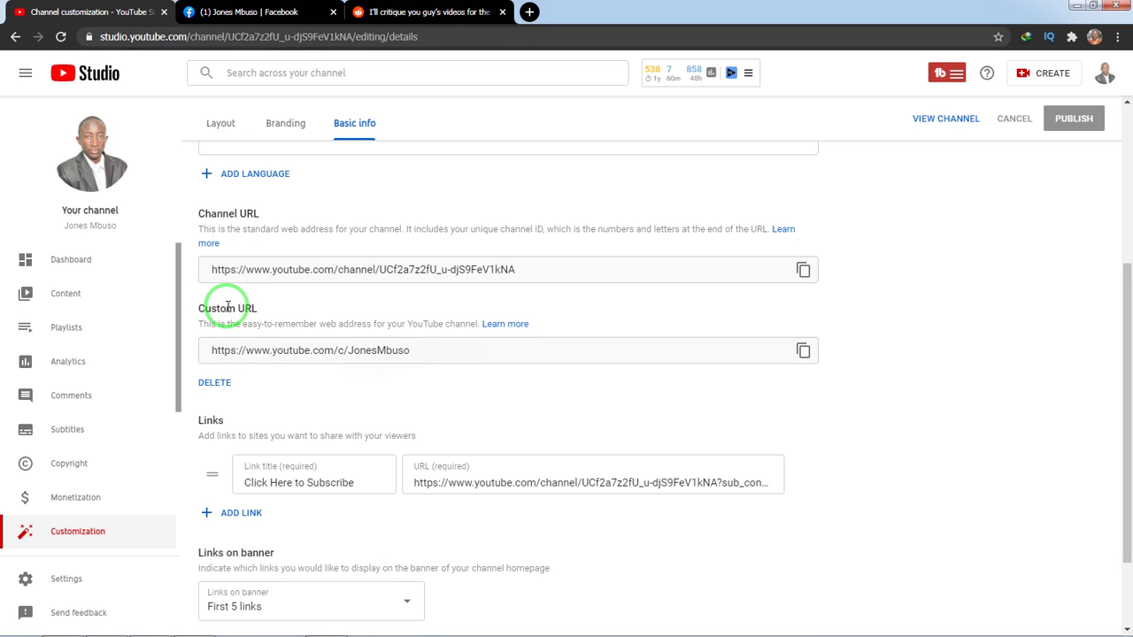
pyautogui.scroll(1, 228, 306)
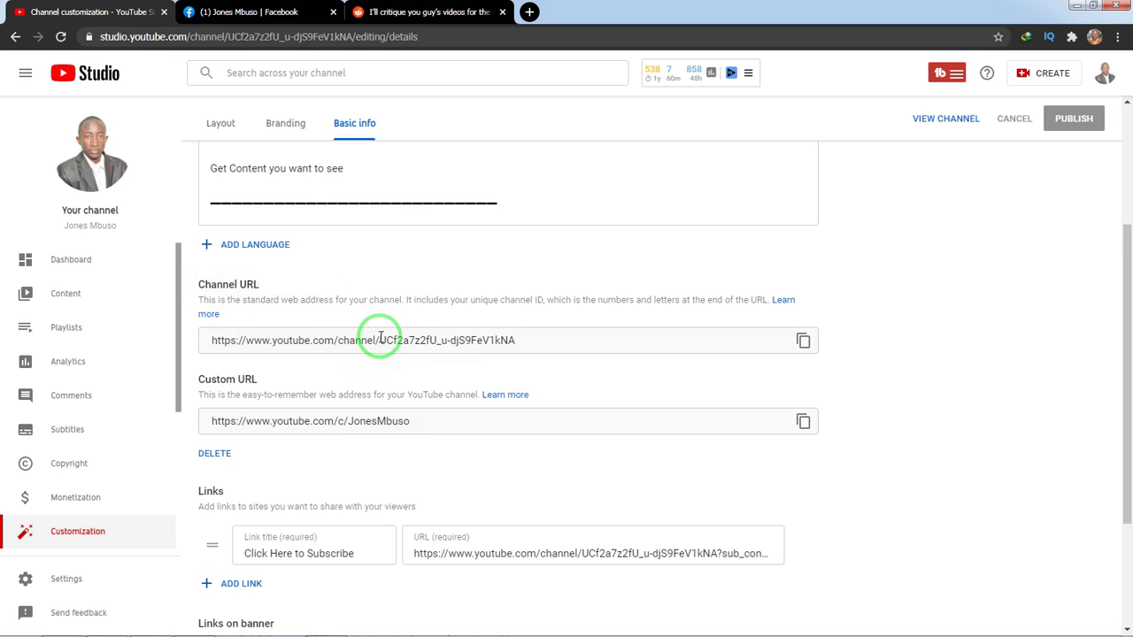
pyautogui.moveTo(379, 340); pyautogui.dragTo(531, 340)
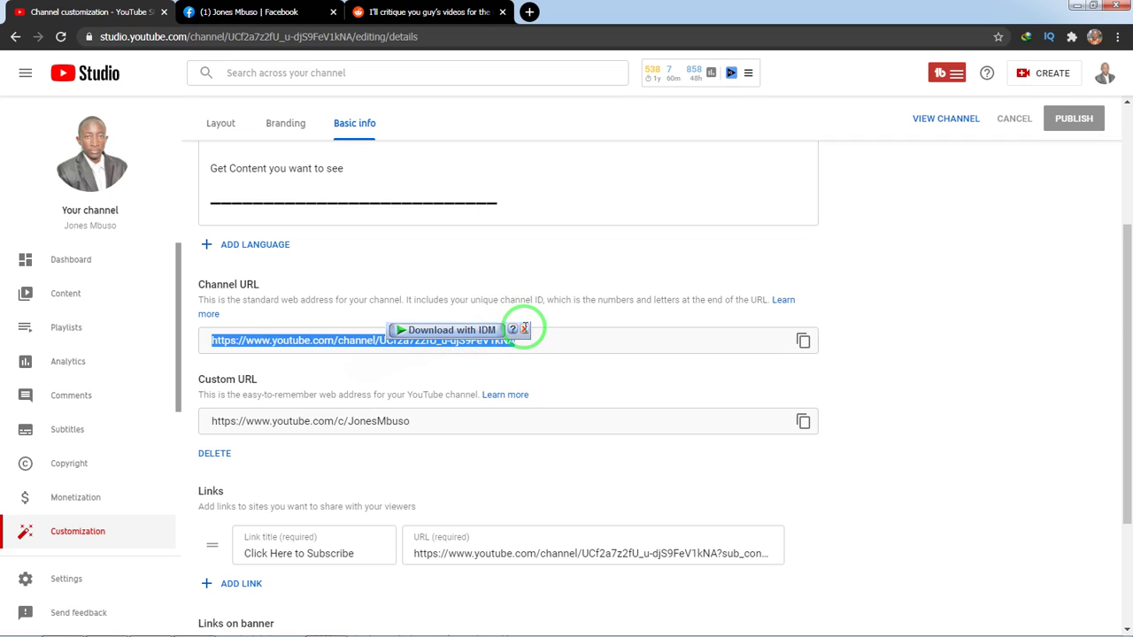
pyautogui.click(510, 326)
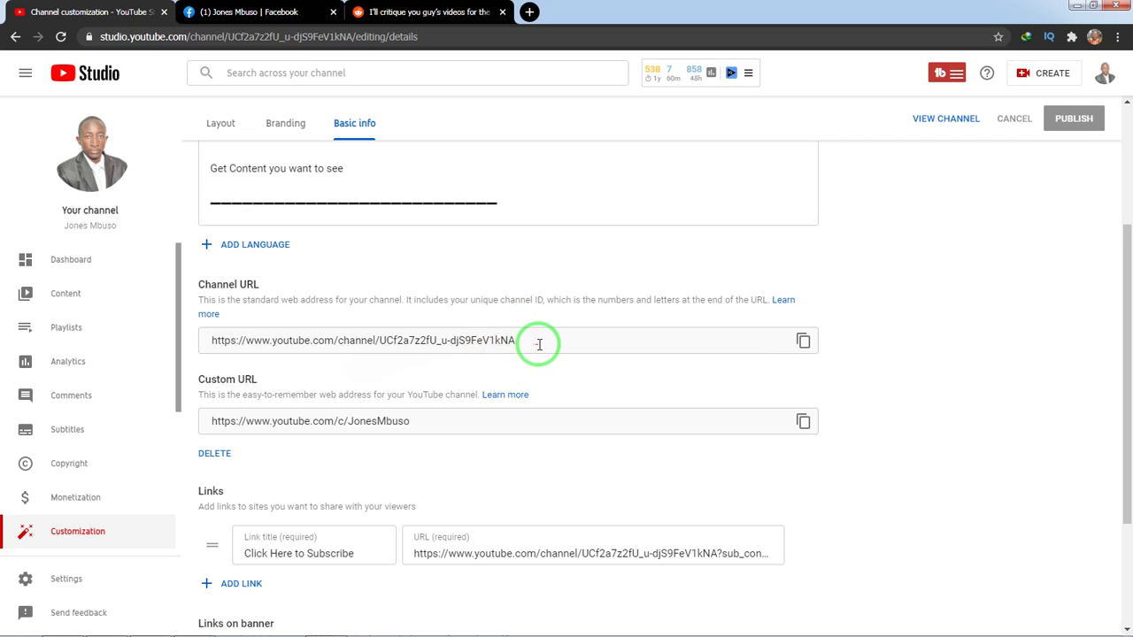
pyautogui.moveTo(535, 347); pyautogui.dragTo(323, 346)
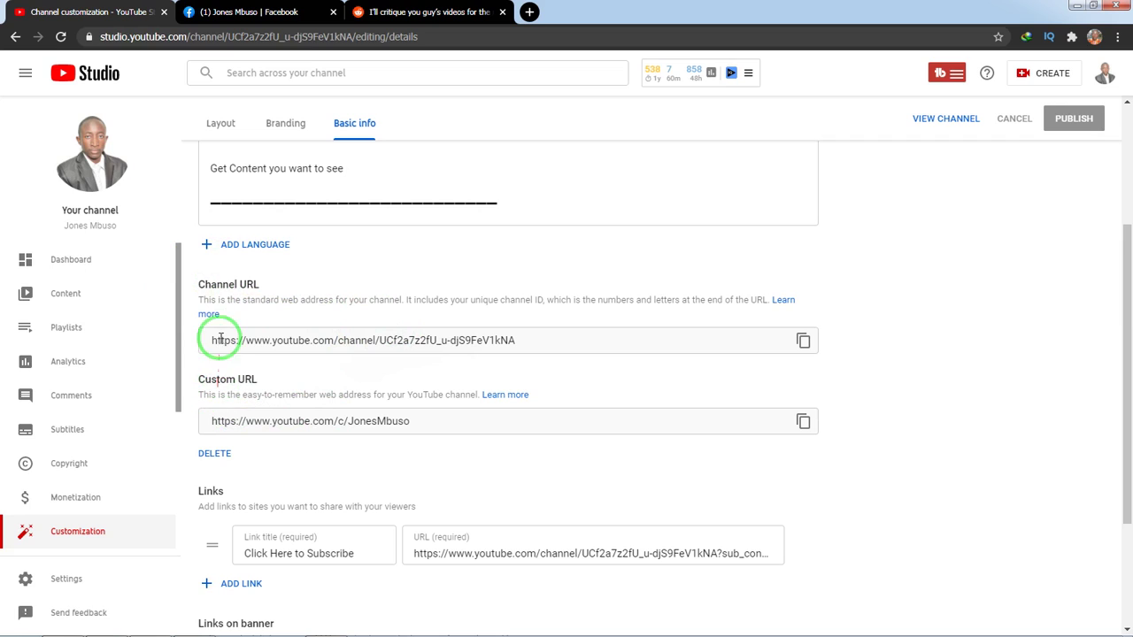
pyautogui.click(803, 341)
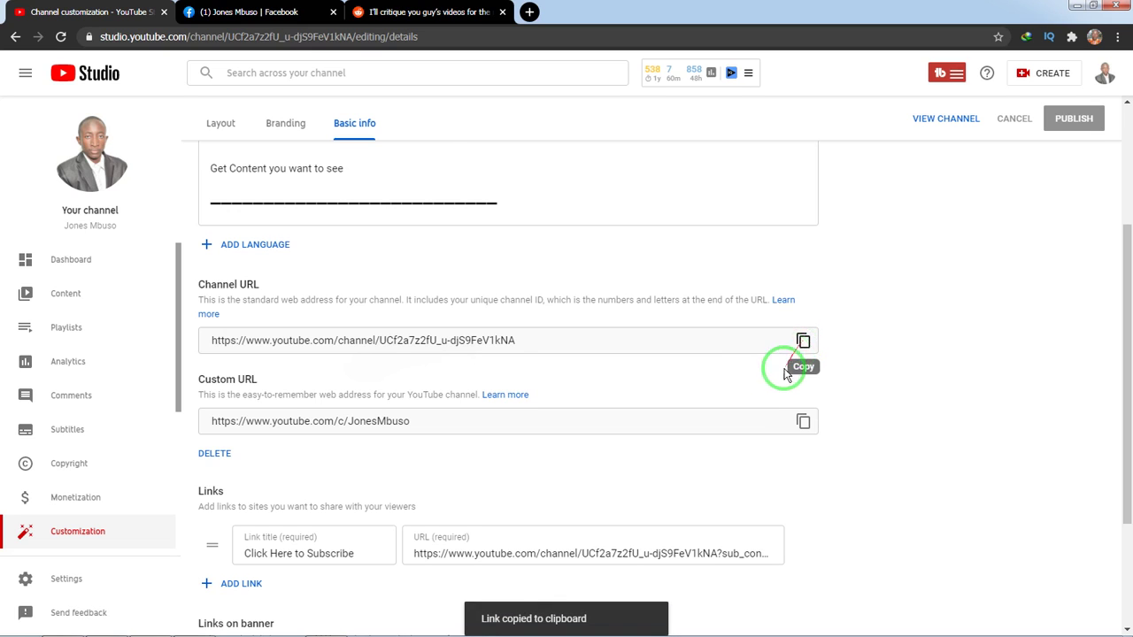
# Switch back to Facebook and exit the public view of the profile.
pyautogui.click(259, 13)
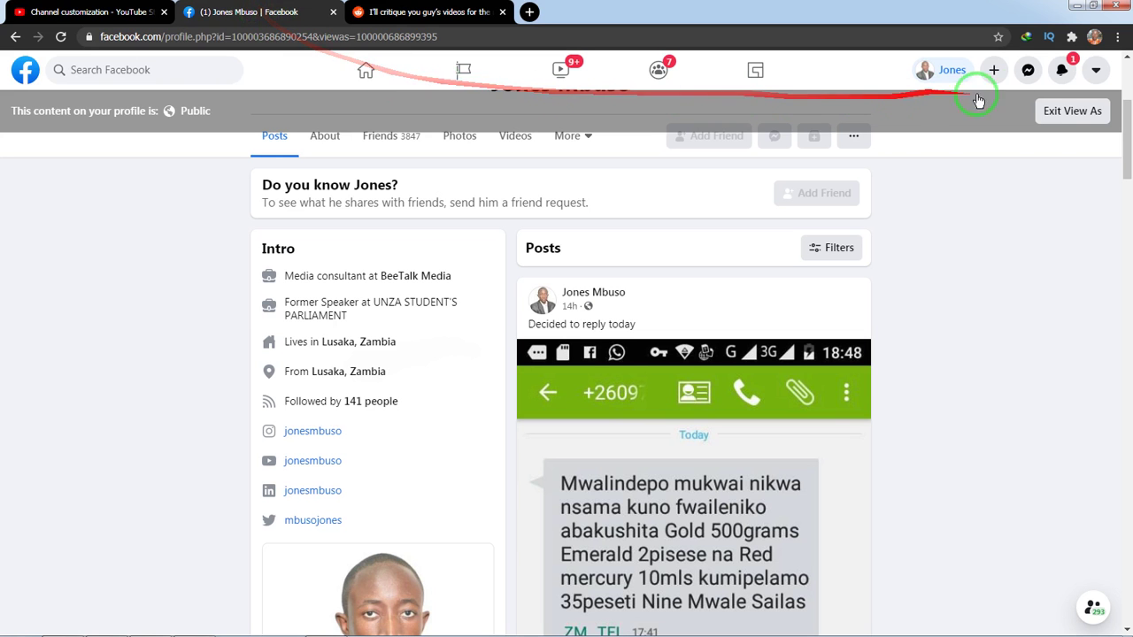
pyautogui.click(1081, 116)
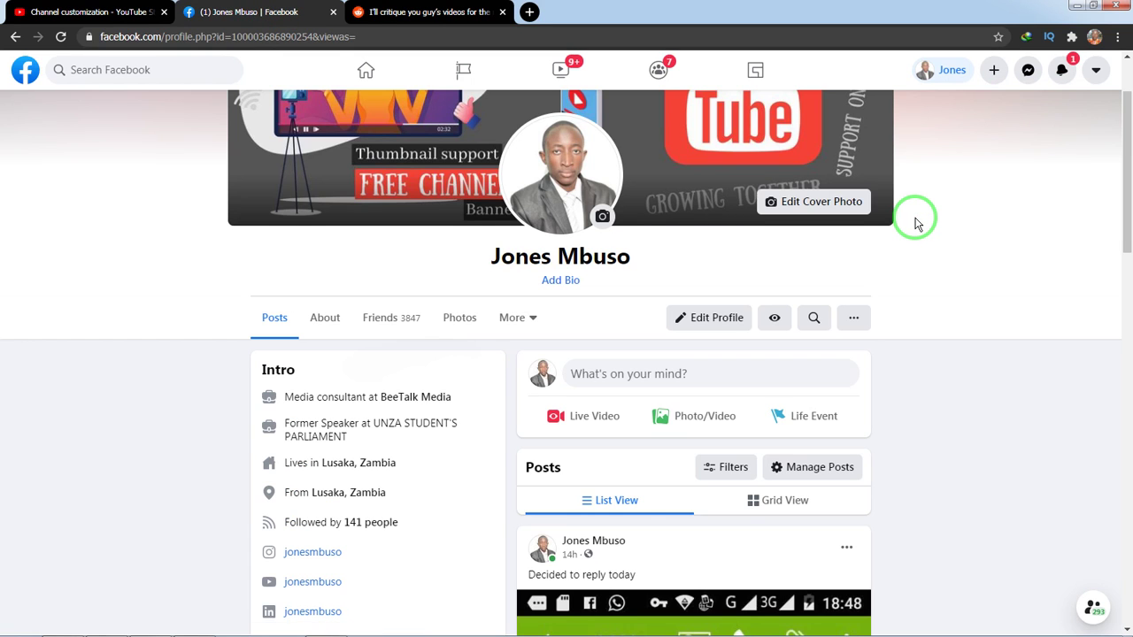
pyautogui.scroll(-3, 447, 193)
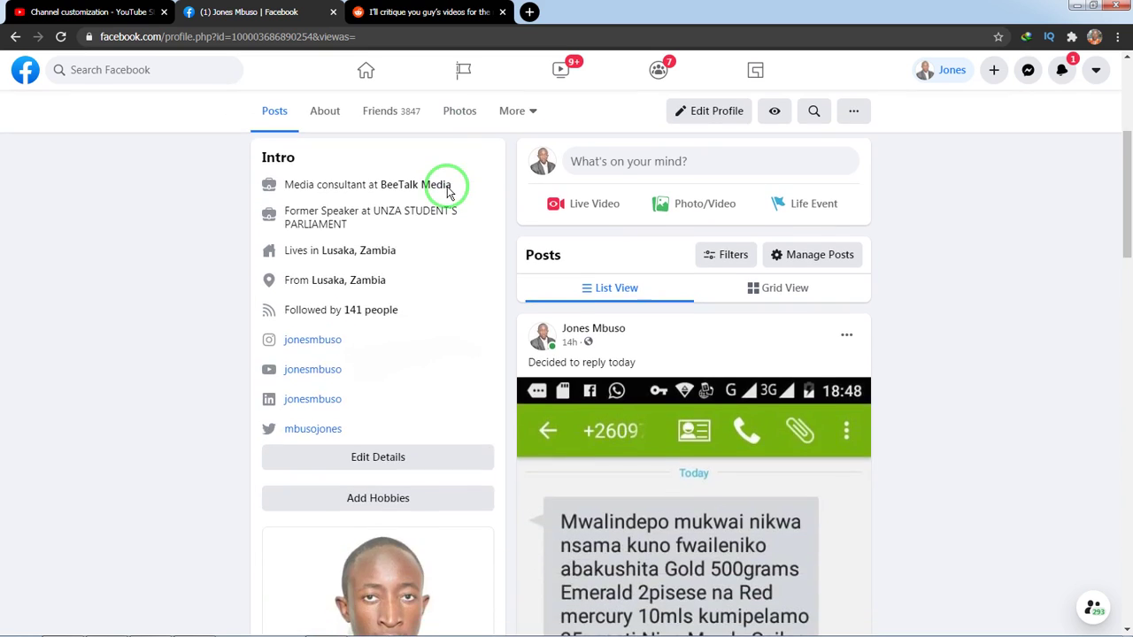
pyautogui.scroll(1, 447, 193)
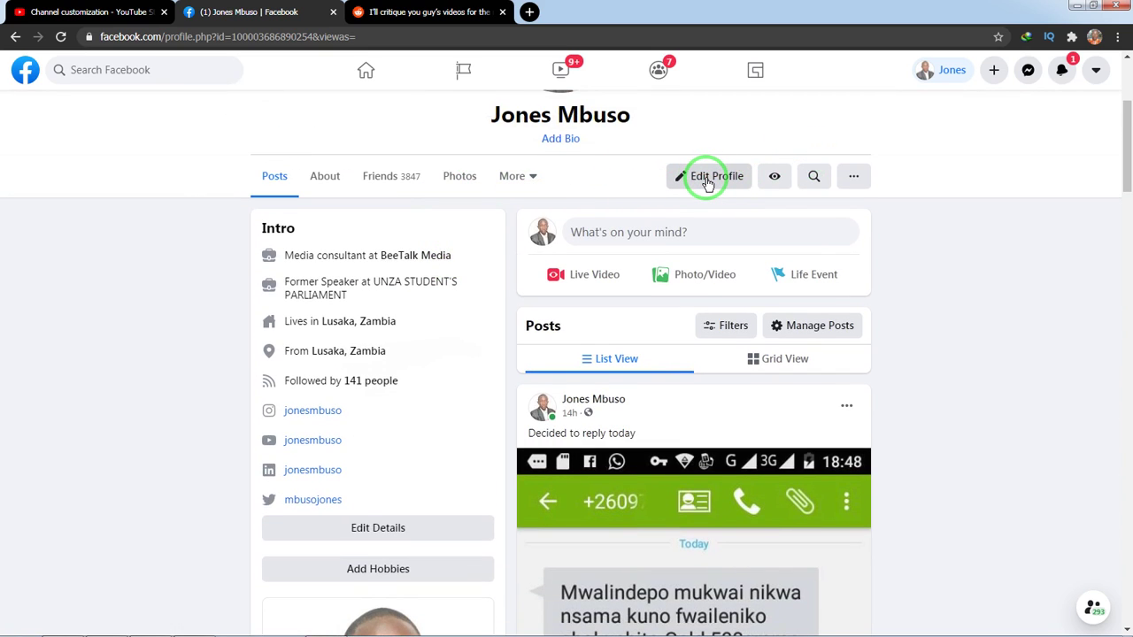
# Open the profile's Intro details for editing and find the Websites and Social Links sections.
pyautogui.click(707, 181)
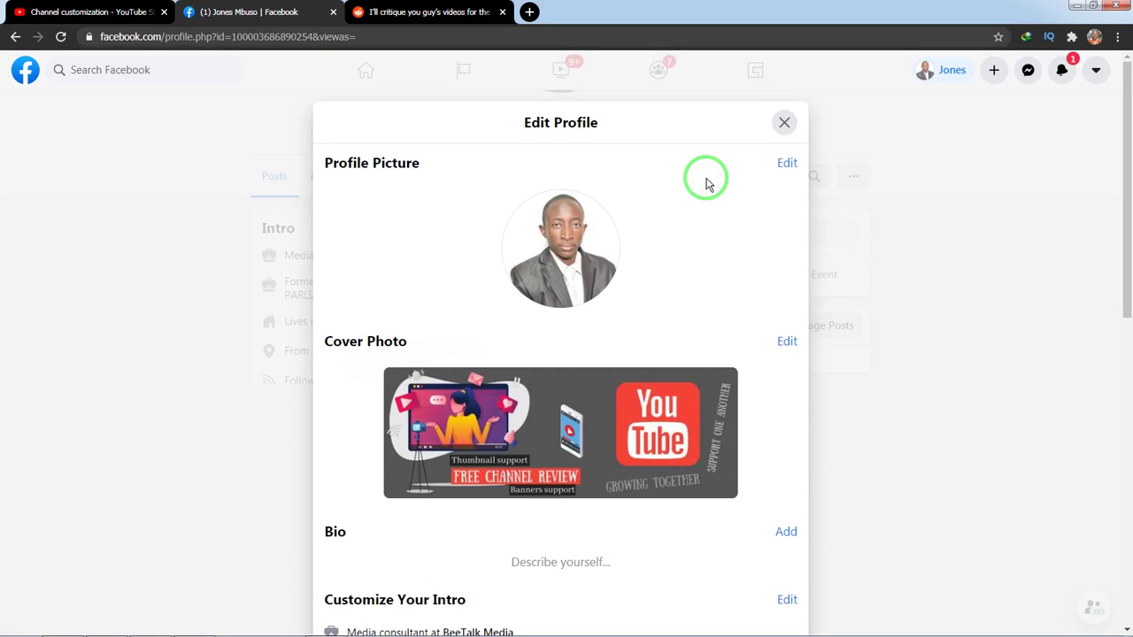
pyautogui.scroll(-6, 707, 184)
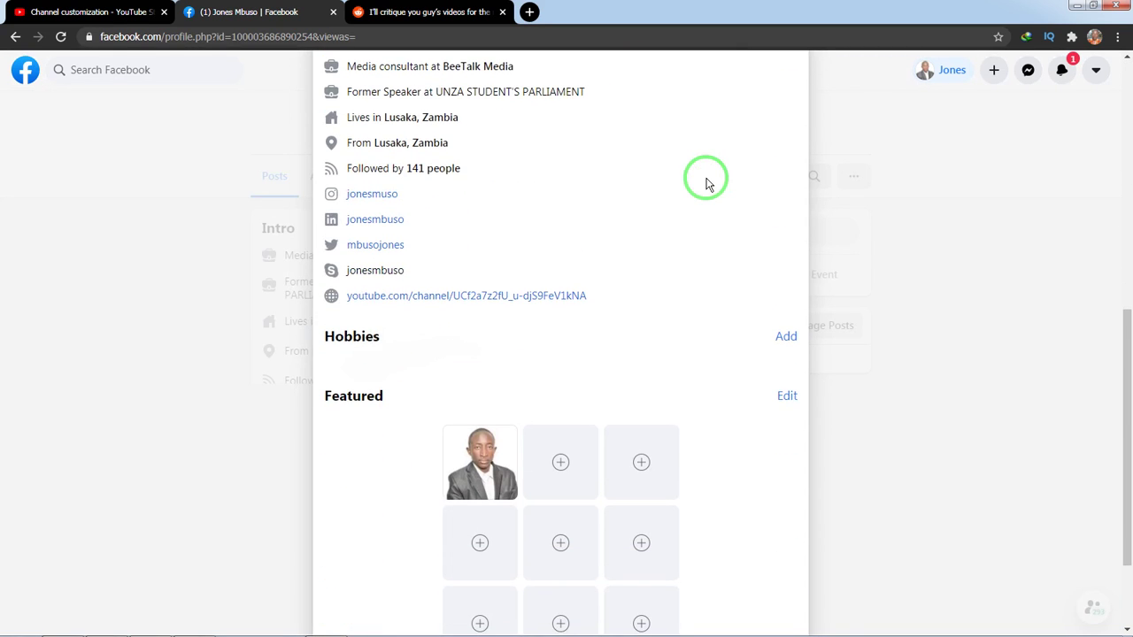
pyautogui.scroll(3, 506, 222)
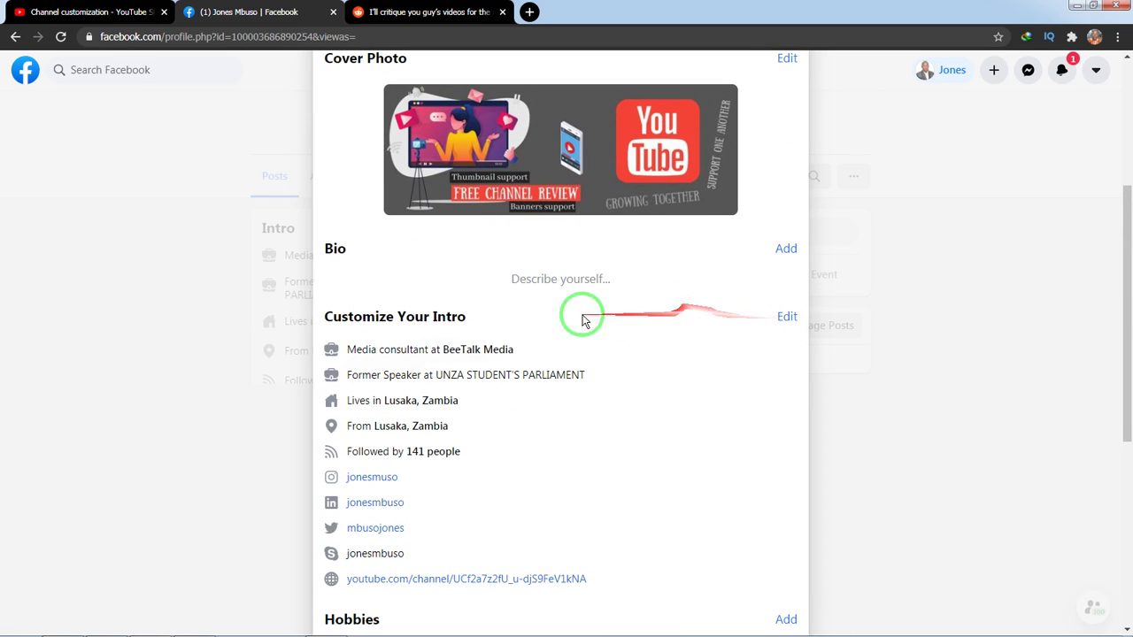
pyautogui.click(786, 318)
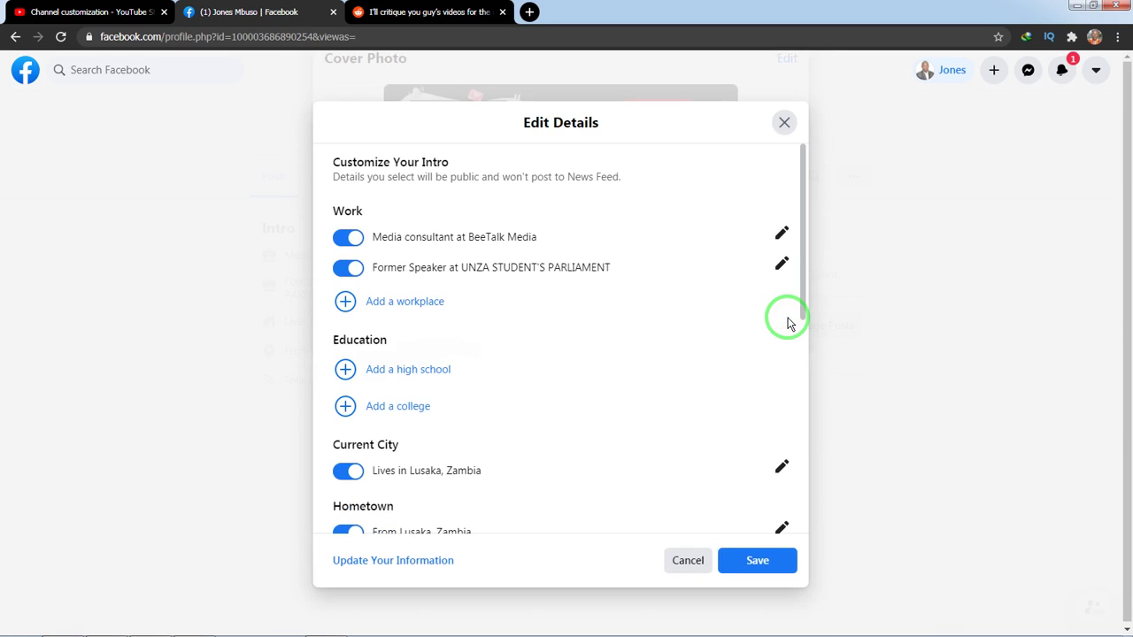
pyautogui.scroll(-4, 790, 324)
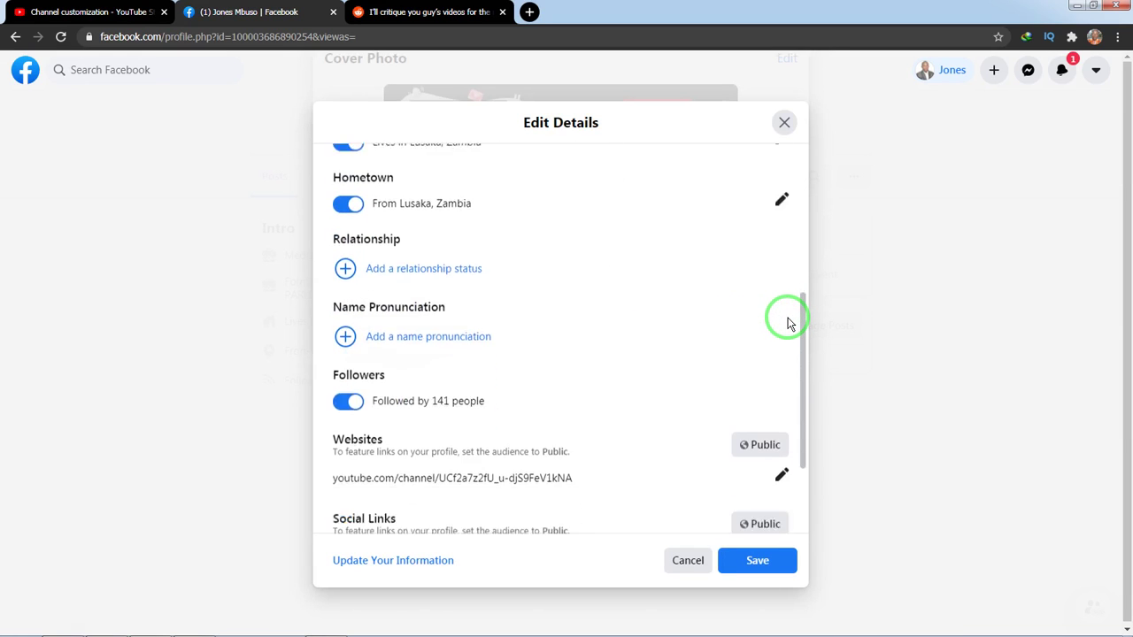
pyautogui.scroll(-1, 789, 324)
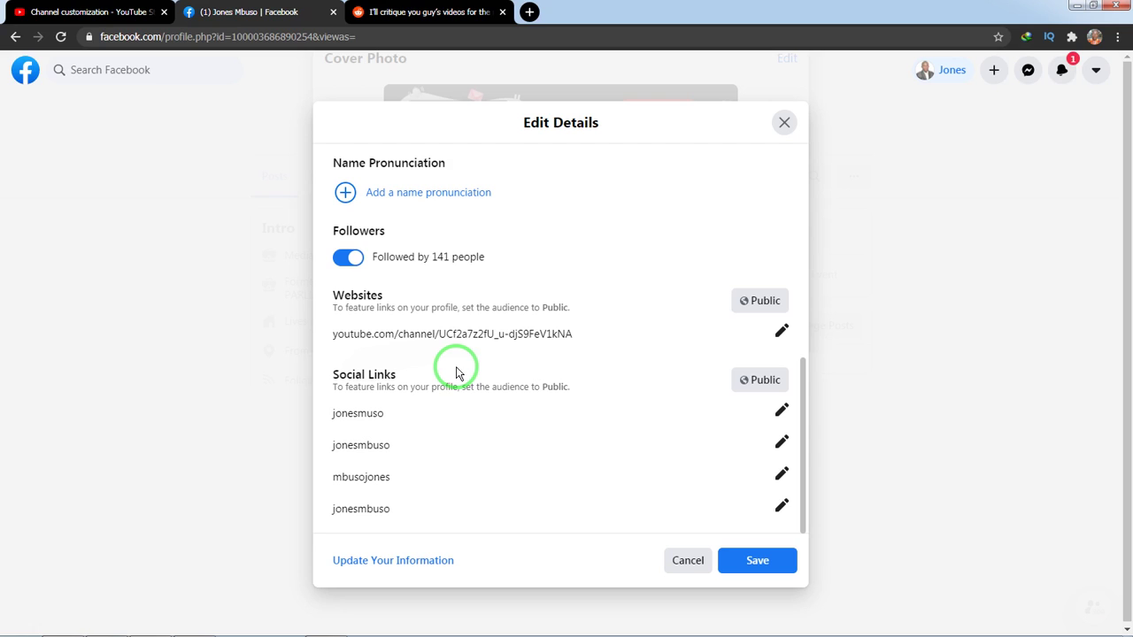
# Recheck the Channel URL in YouTube Studio, and open the Facebook profile's social links for editing.
pyautogui.click(62, 11)
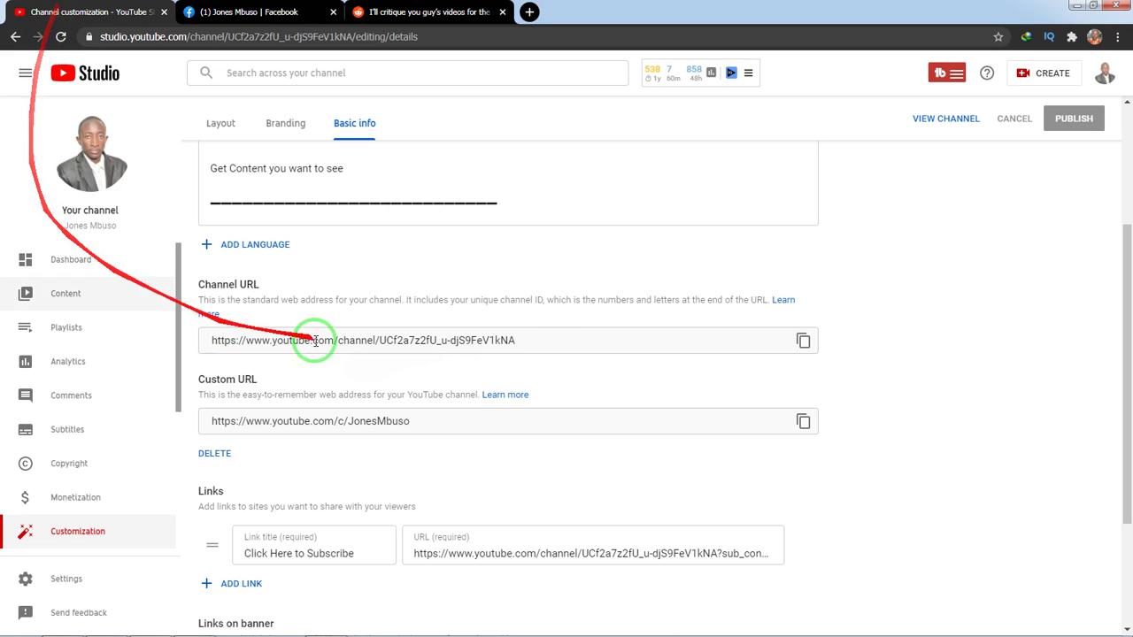
pyautogui.click(265, 15)
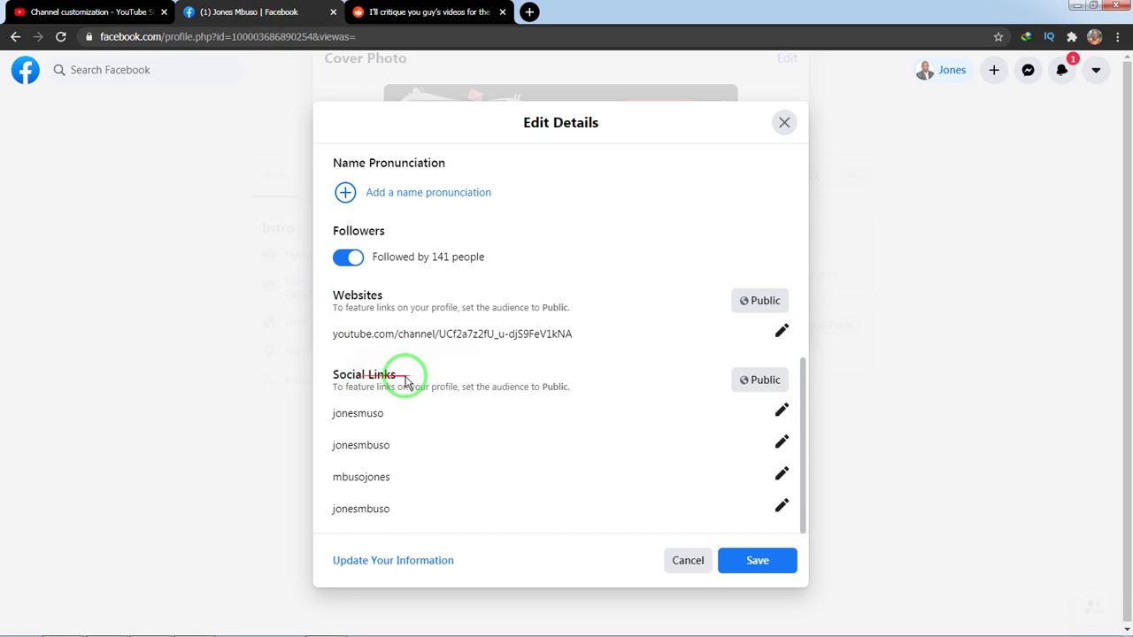
pyautogui.click(777, 412)
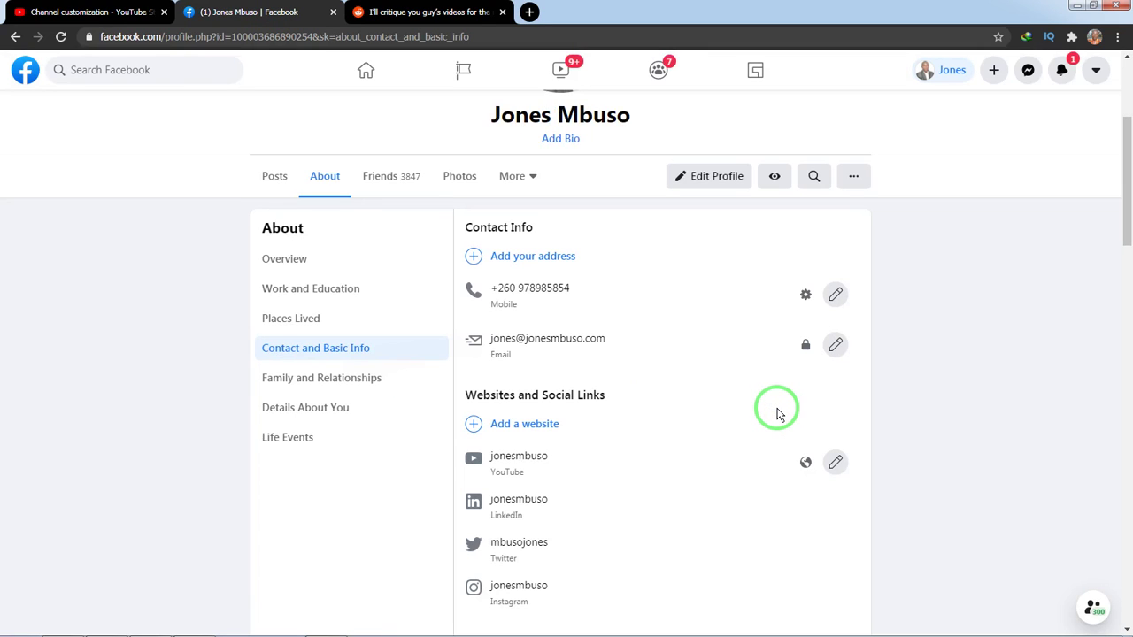
pyautogui.scroll(-2, 776, 412)
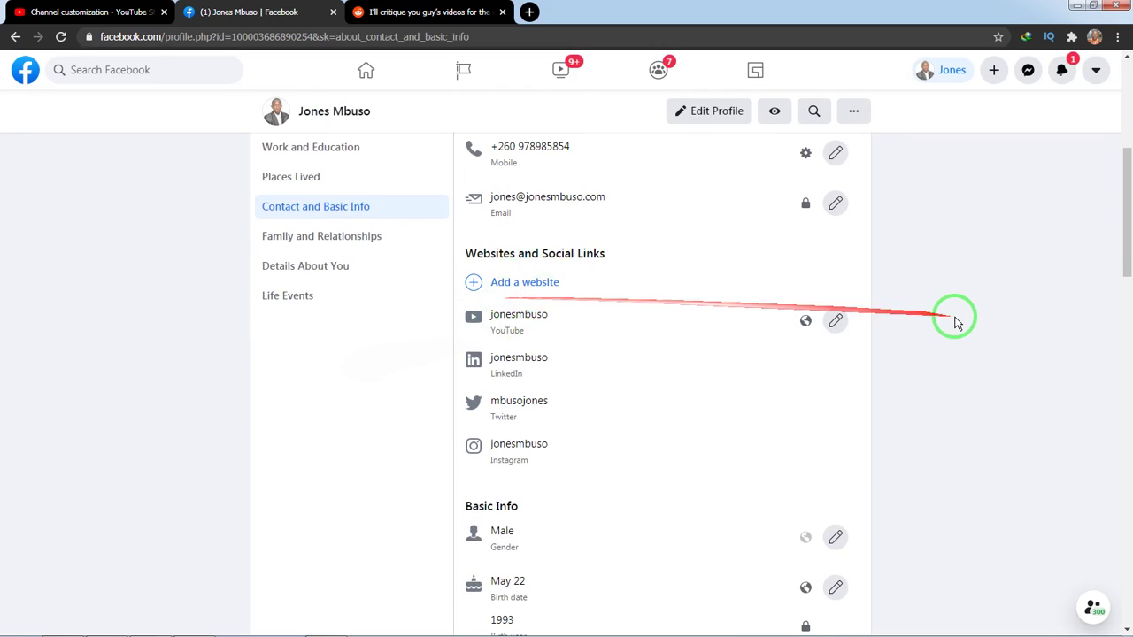
pyautogui.click(835, 321)
pyautogui.scroll(-1, 833, 324)
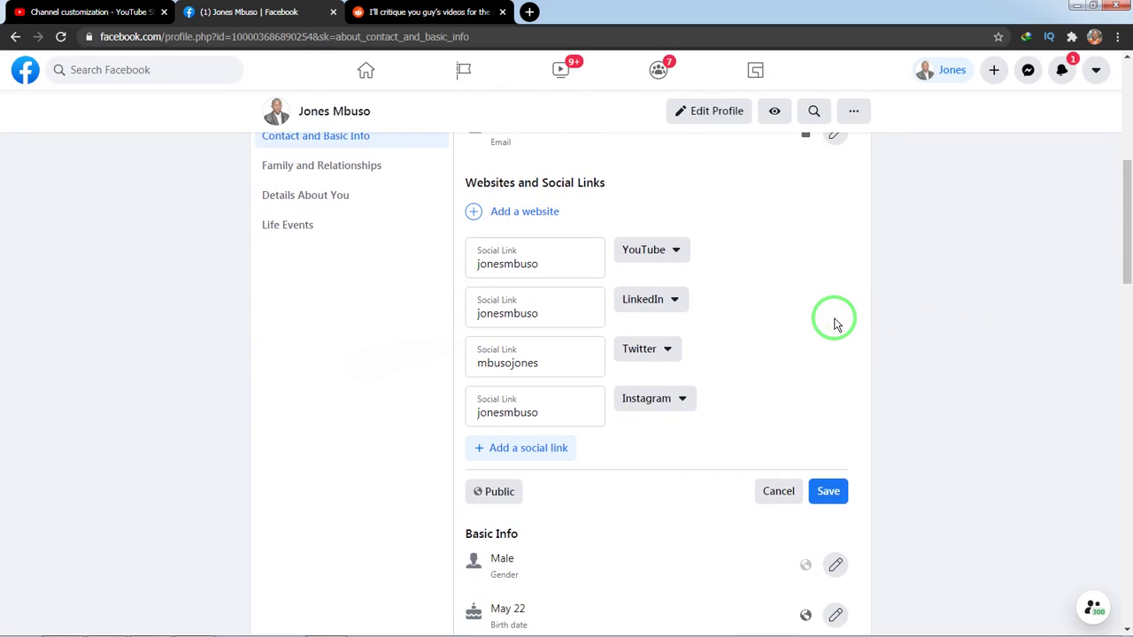
# Review the platform choices for the first social link and keep YouTube selected.
pyautogui.click(681, 250)
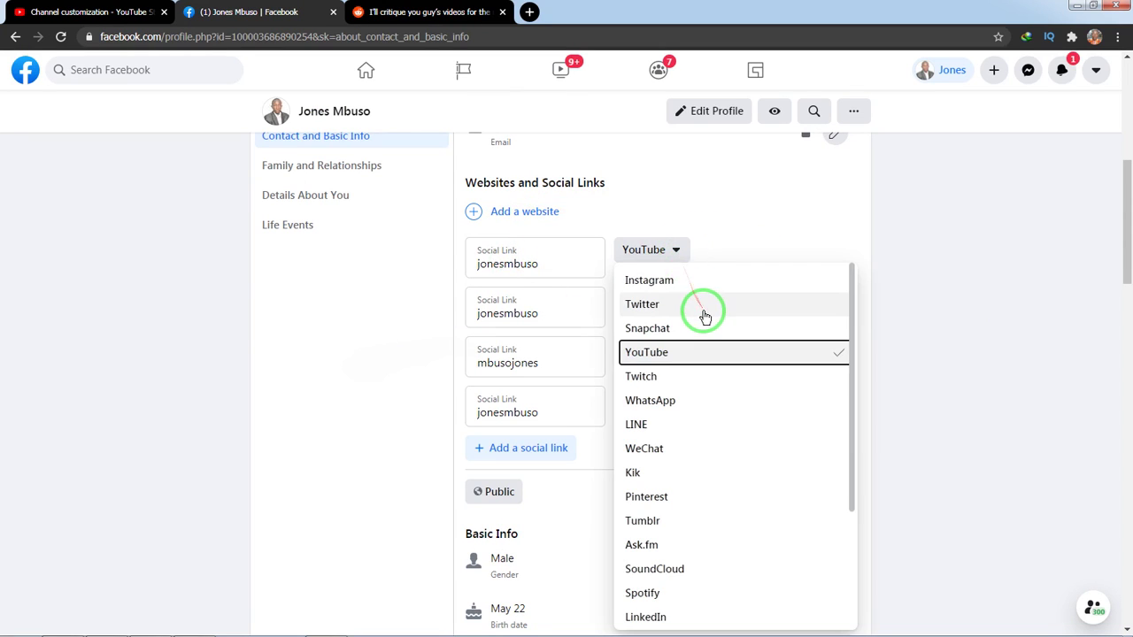
pyautogui.scroll(-3, 703, 313)
pyautogui.scroll(1, 704, 316)
pyautogui.scroll(2, 700, 316)
pyautogui.click(678, 358)
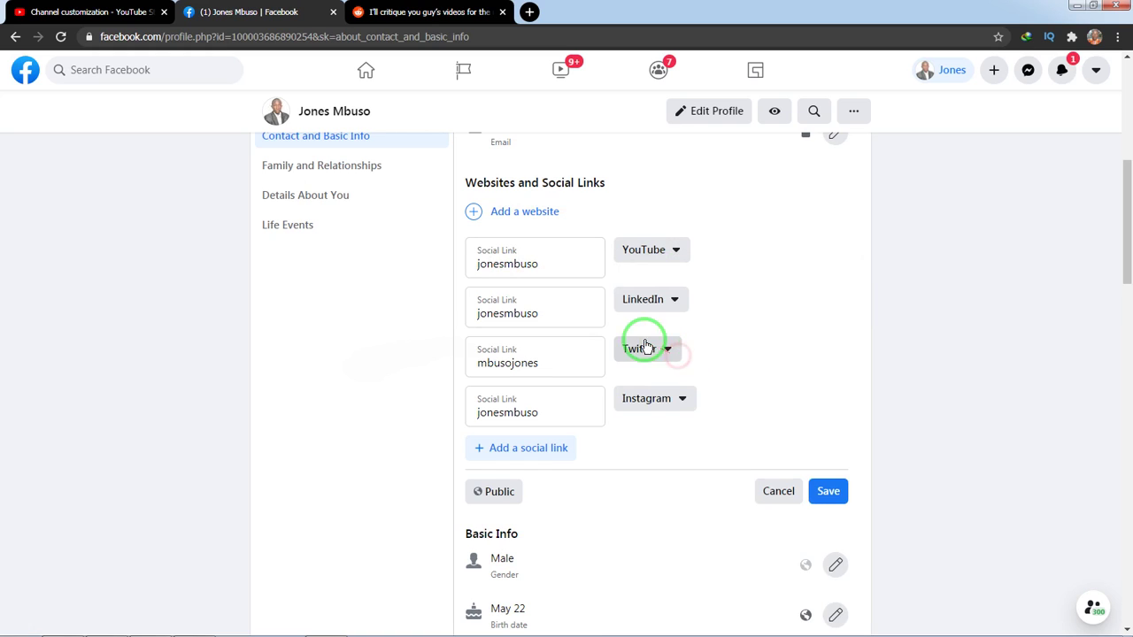
pyautogui.click(540, 273)
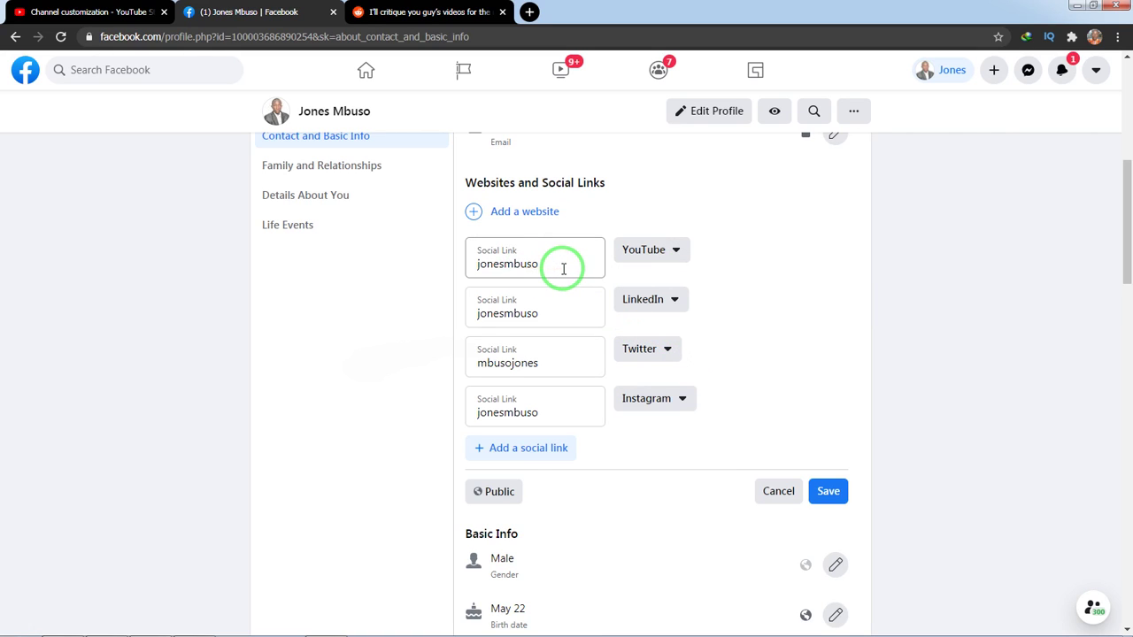
pyautogui.moveTo(563, 269); pyautogui.dragTo(458, 263)
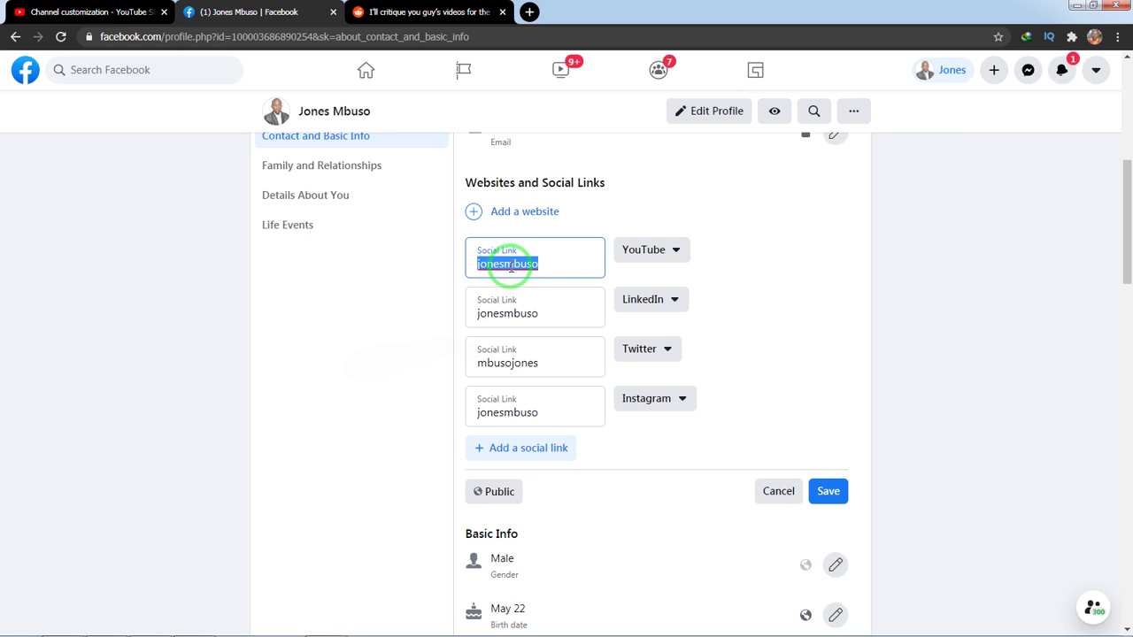
pyautogui.rightClick(509, 268)
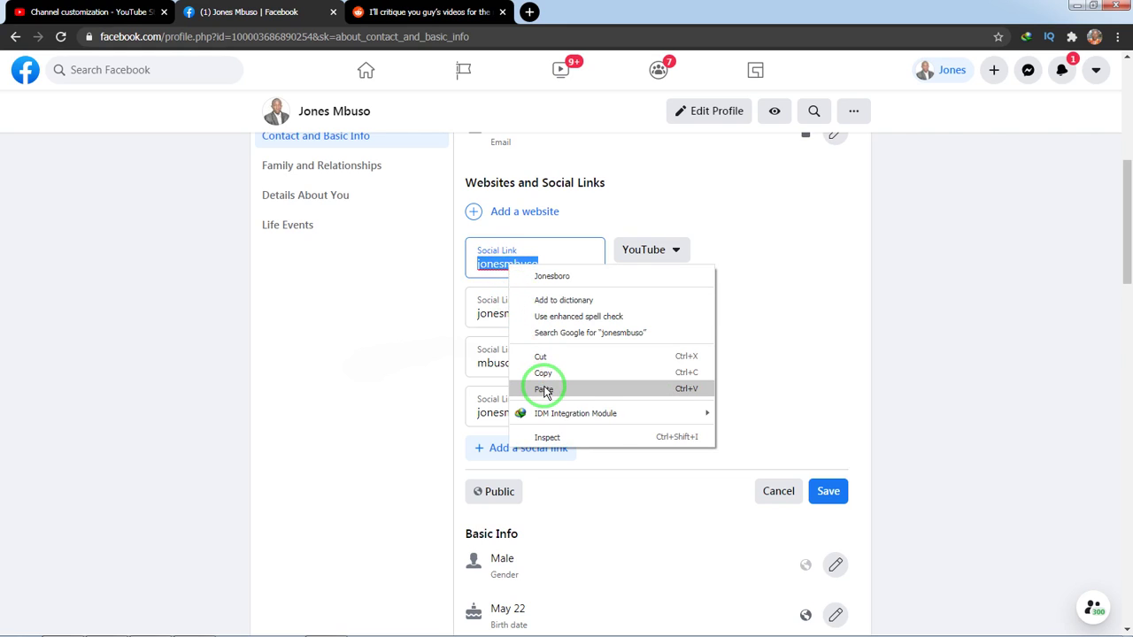
pyautogui.click(429, 281)
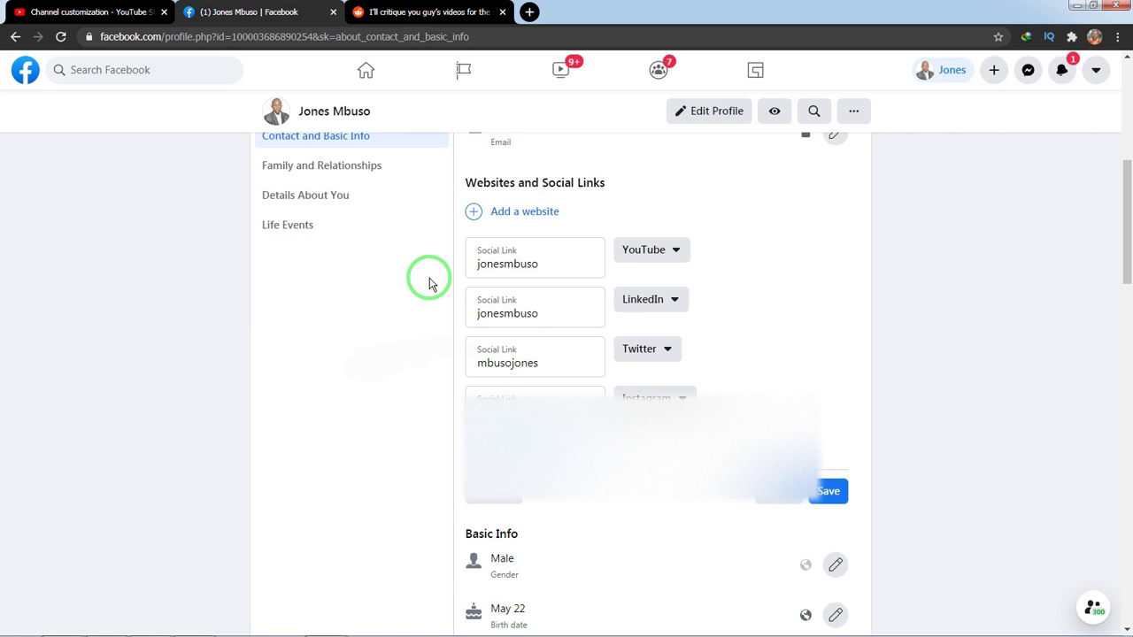
# Review the profile's contact info and YouTube social link, and compare them with the Channel URL in YouTube Studio before returning to Facebook.
pyautogui.scroll(4, 430, 281)
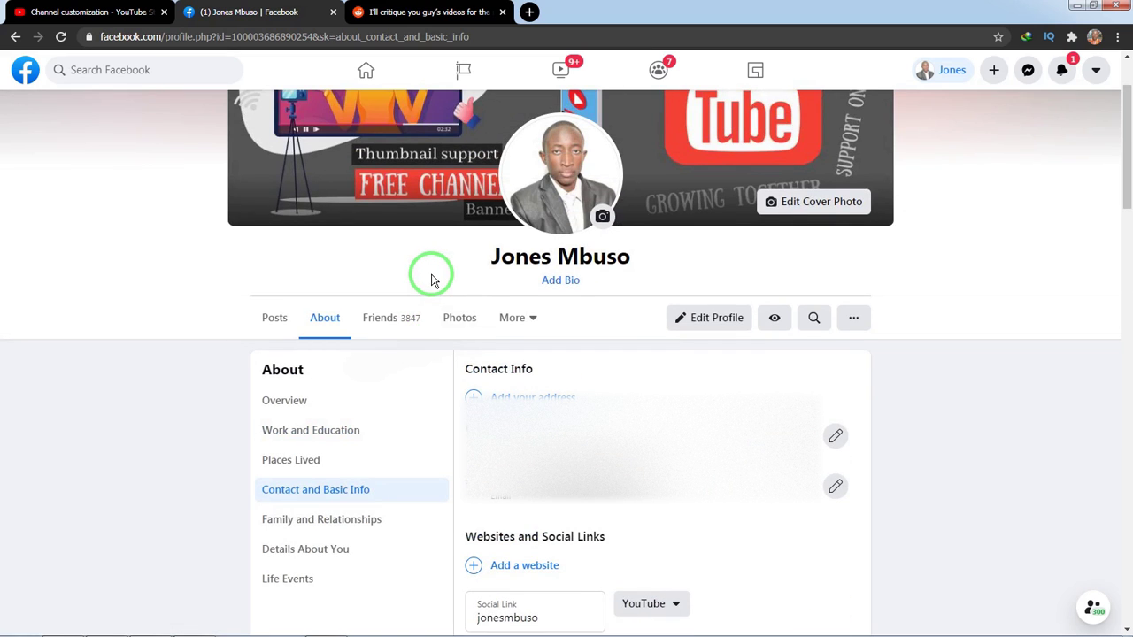
pyautogui.scroll(-3, 432, 281)
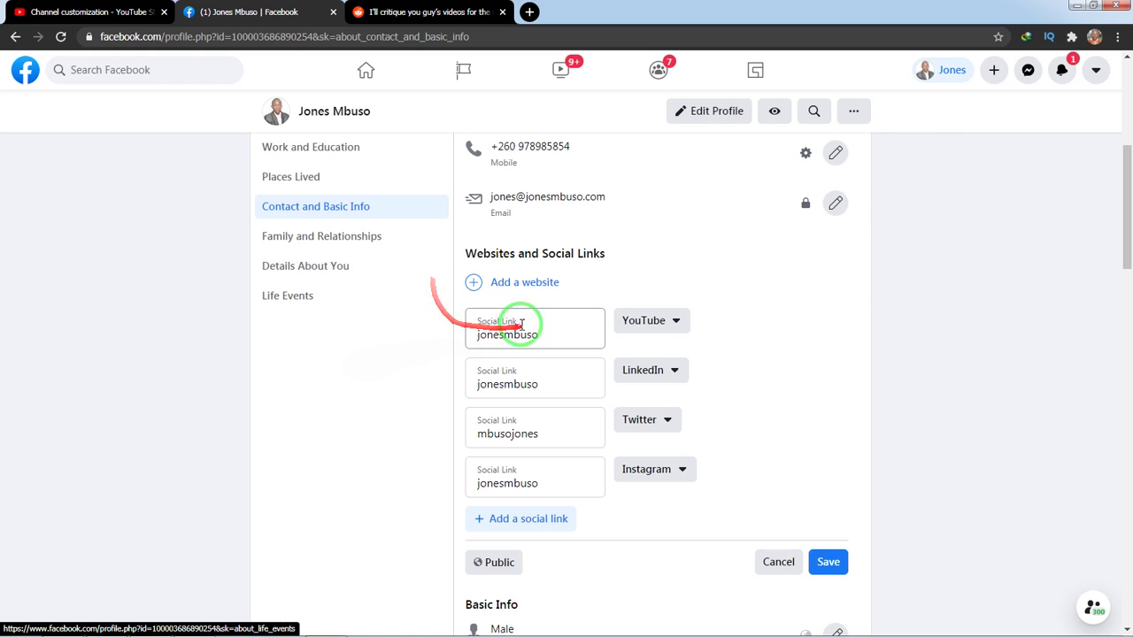
pyautogui.moveTo(496, 312)
pyautogui.mouseDown()
pyautogui.moveTo(545, 317)
pyautogui.moveTo(525, 341)
pyautogui.moveTo(552, 307)
pyautogui.mouseUp()
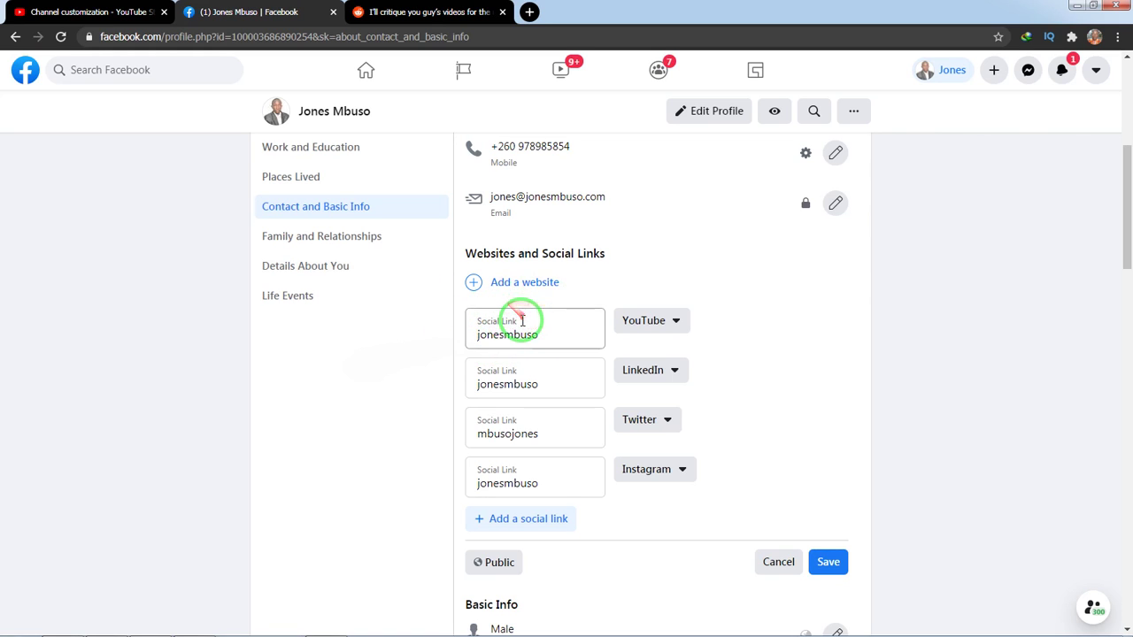
pyautogui.click(88, 12)
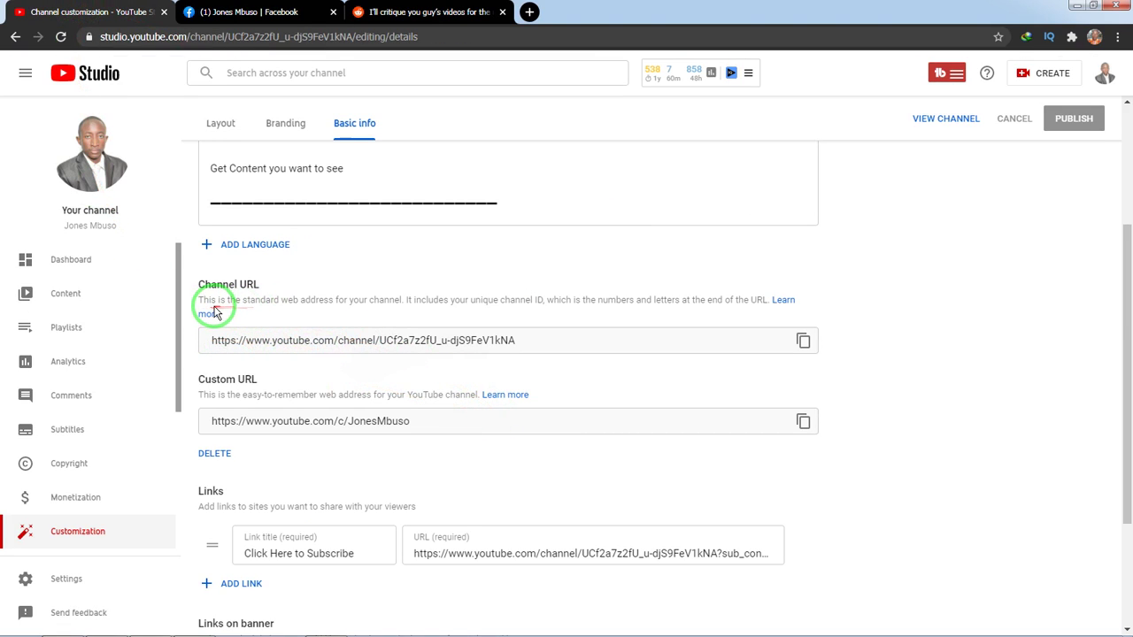
pyautogui.click(251, 12)
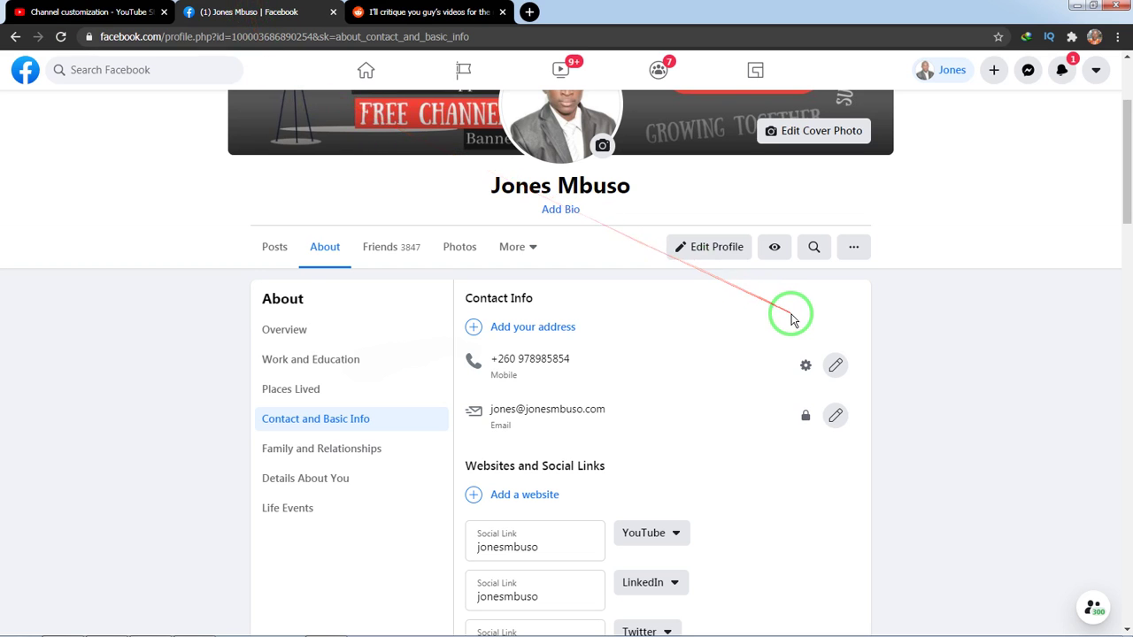
# Try to add the copied standard Channel URL as a website address under Websites and Social Links.
pyautogui.scroll(-2, 776, 345)
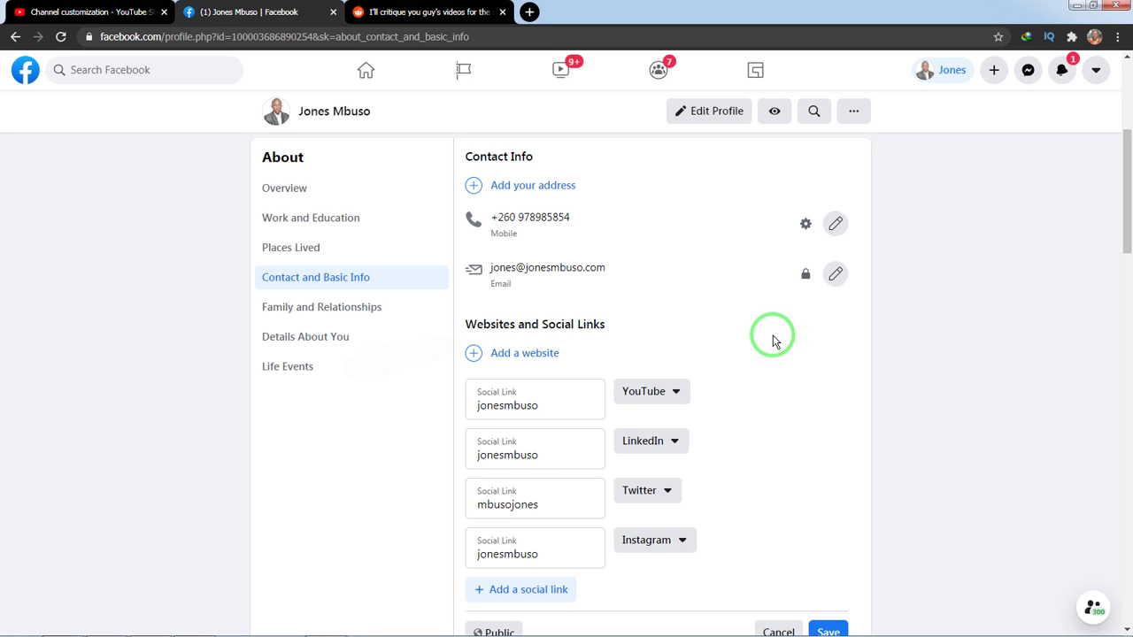
pyautogui.scroll(-2, 773, 338)
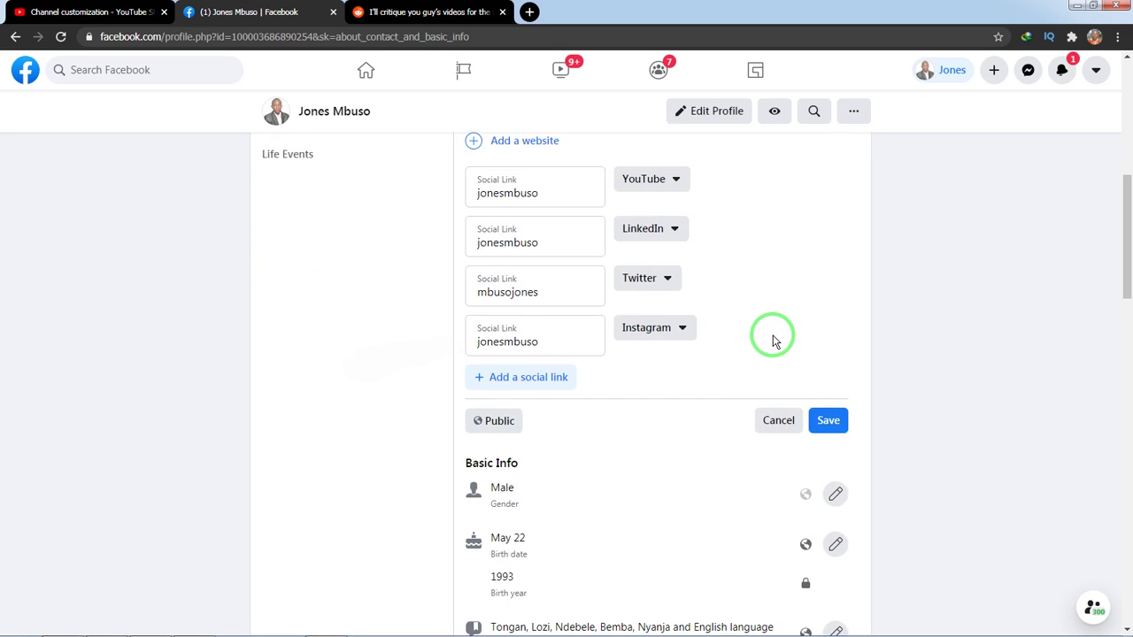
pyautogui.scroll(2, 773, 338)
pyautogui.click(529, 355)
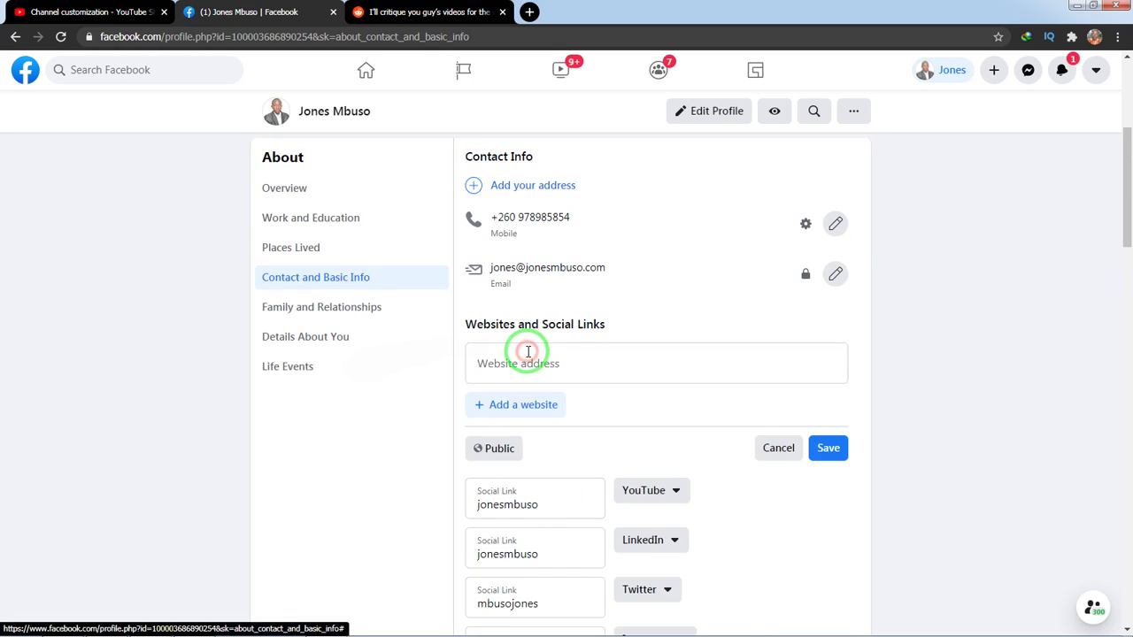
pyautogui.rightClick(520, 364)
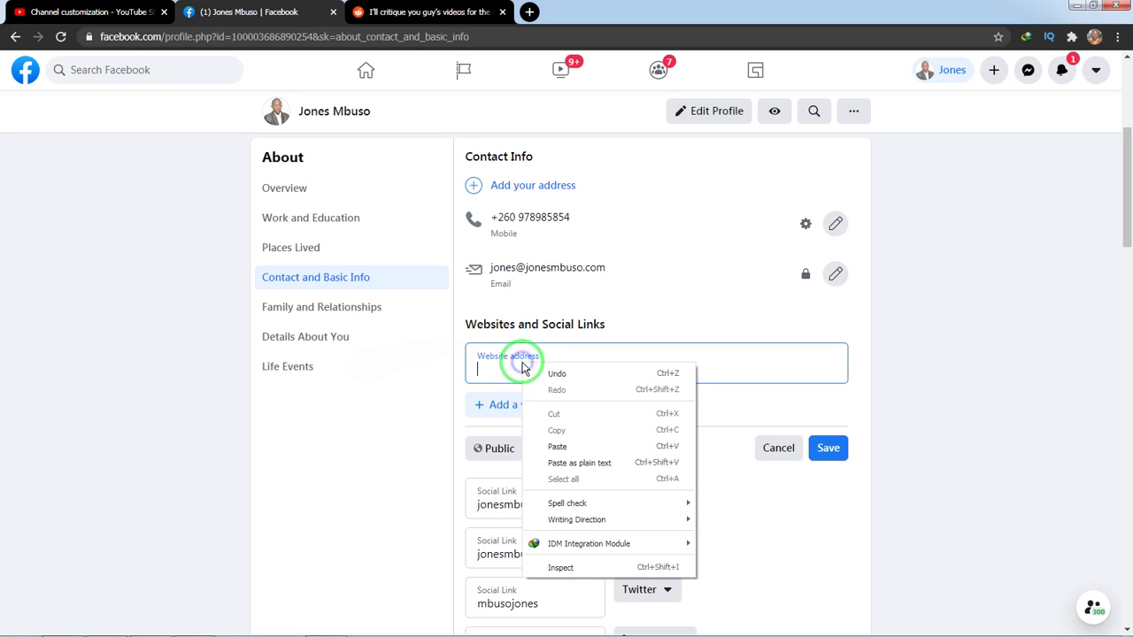
pyautogui.click(557, 446)
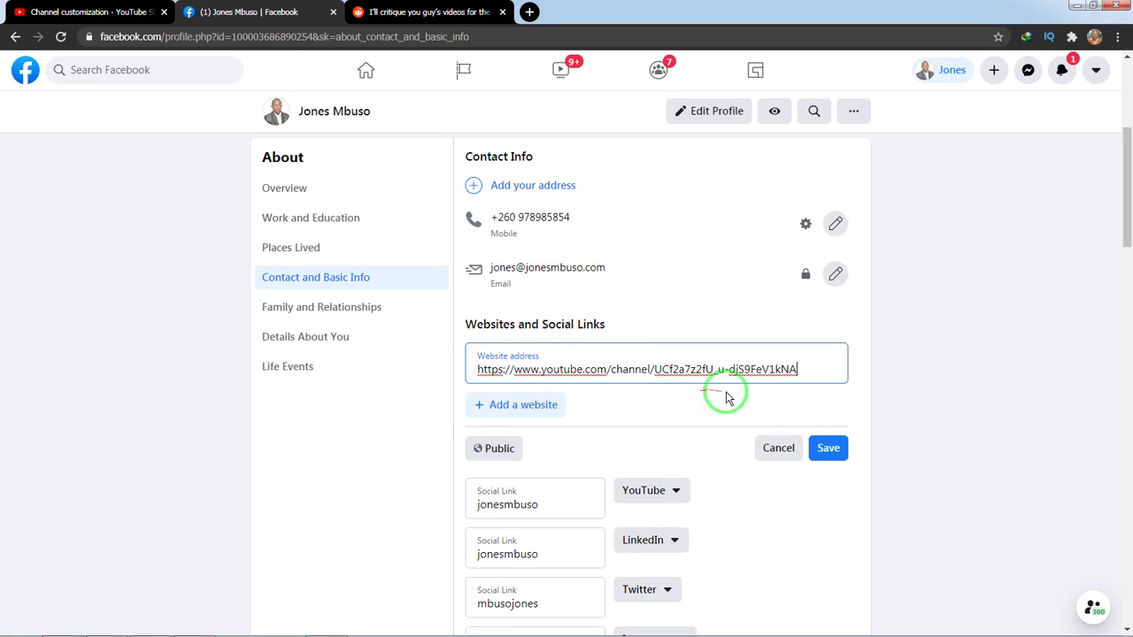
pyautogui.click(823, 452)
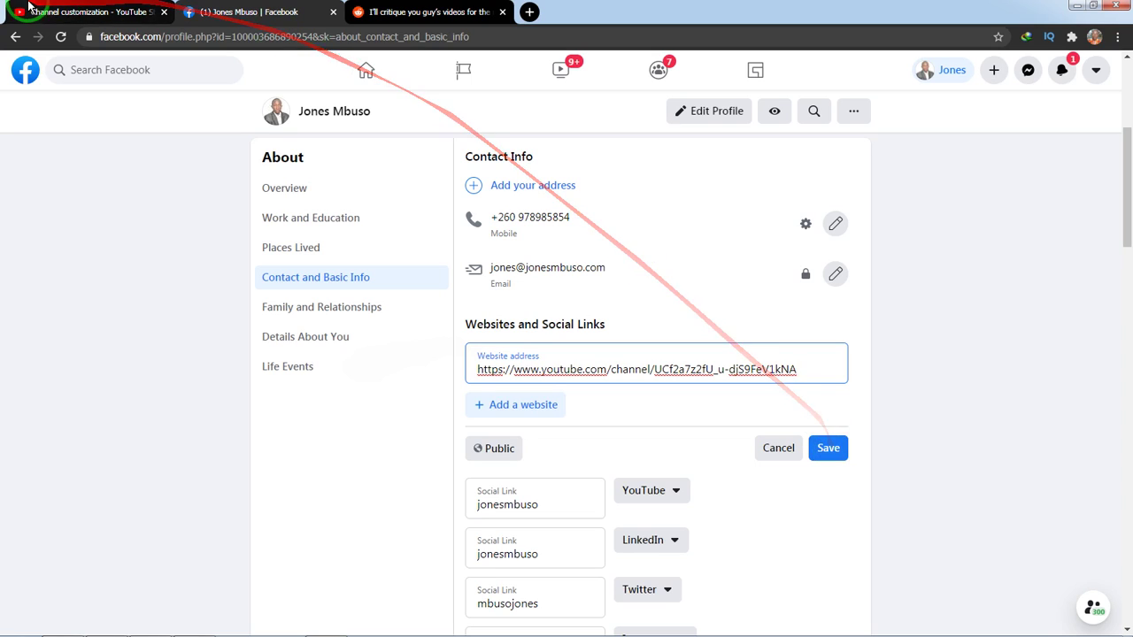
# Switch to YouTube Studio and examine the Custom URL in the channel's basic info, especially the name after /c/.
pyautogui.click(74, 15)
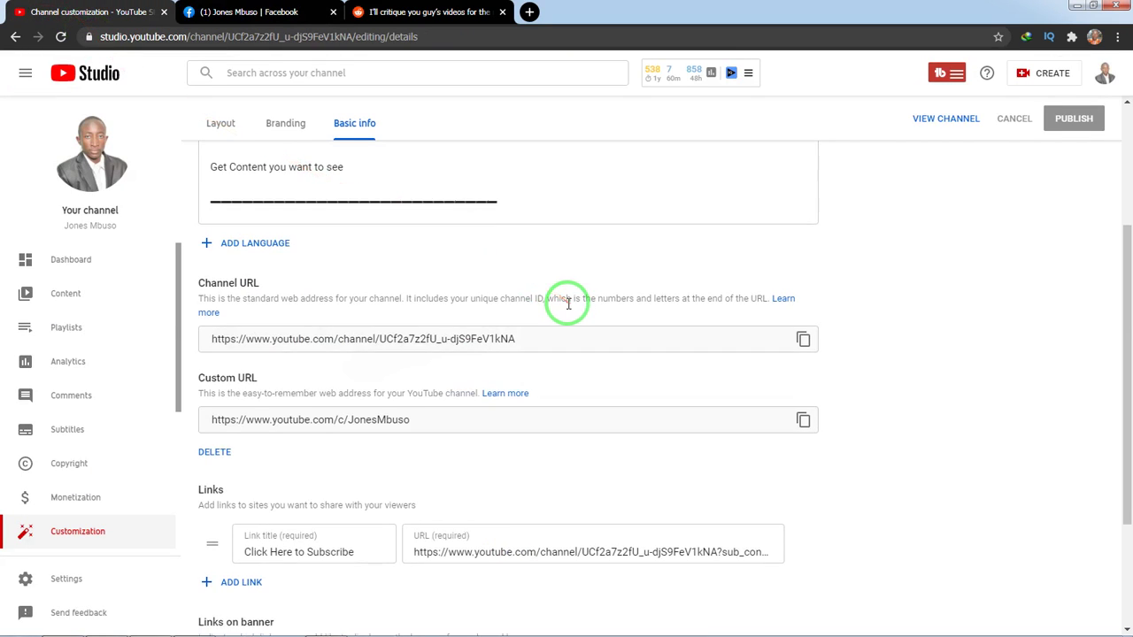
pyautogui.scroll(-1, 486, 303)
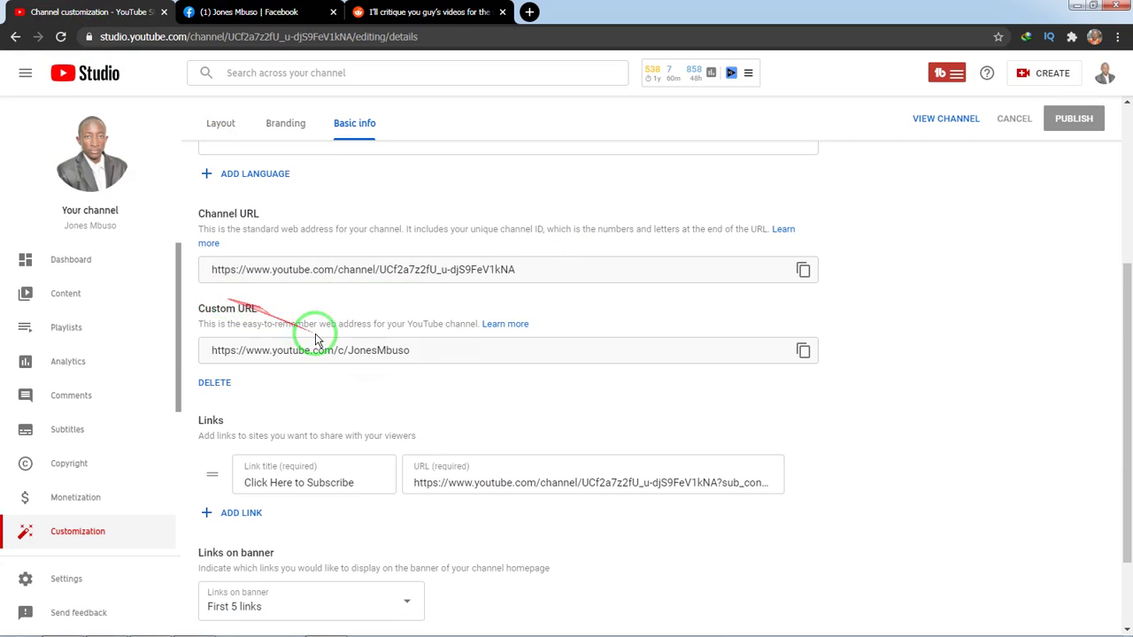
pyautogui.tripleClick(417, 354)
pyautogui.moveTo(417, 354); pyautogui.dragTo(392, 349)
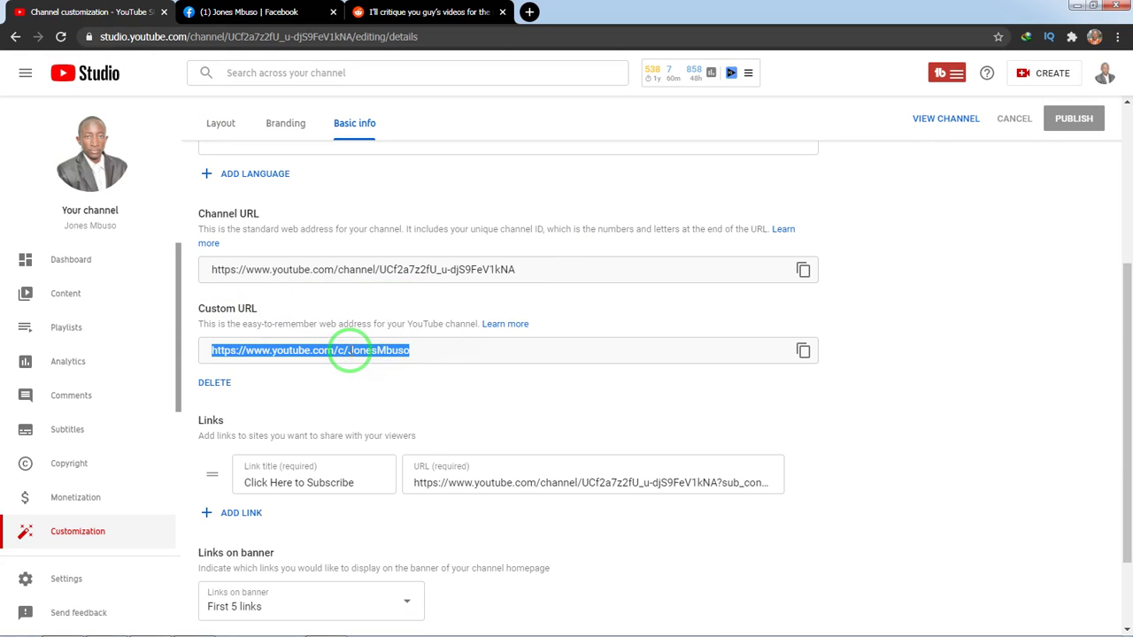
pyautogui.click(343, 374)
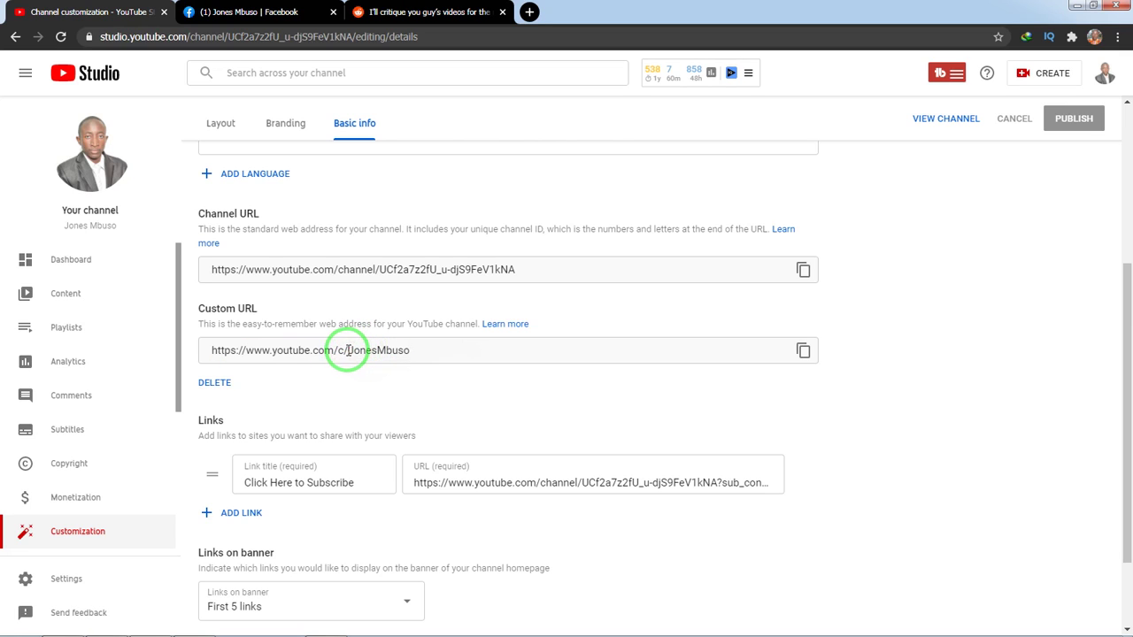
pyautogui.tripleClick(348, 350)
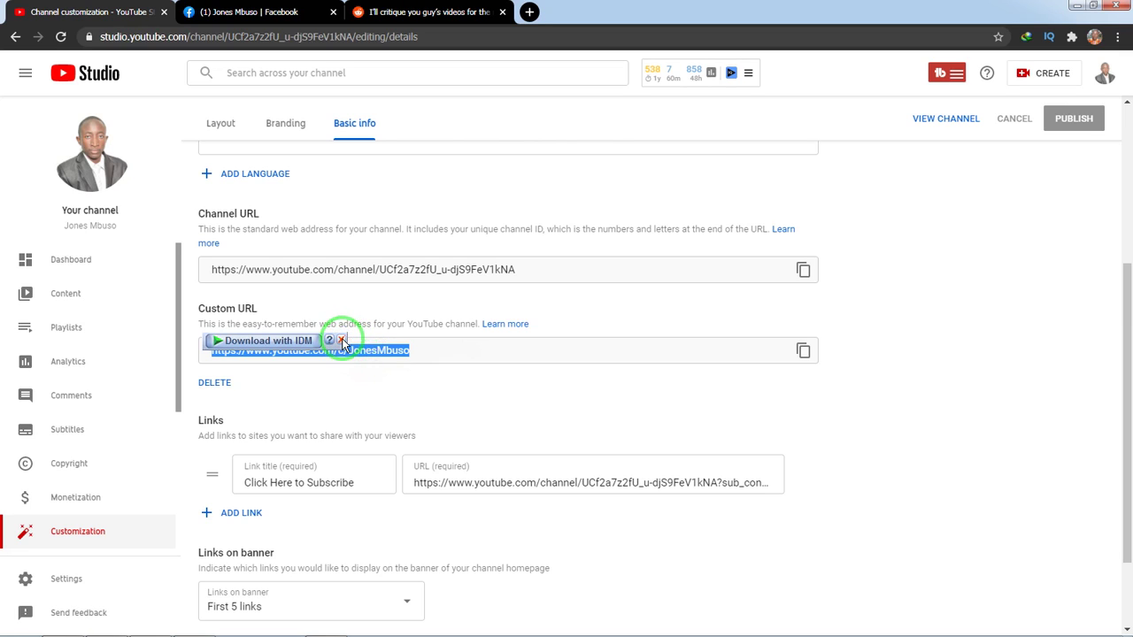
pyautogui.click(342, 341)
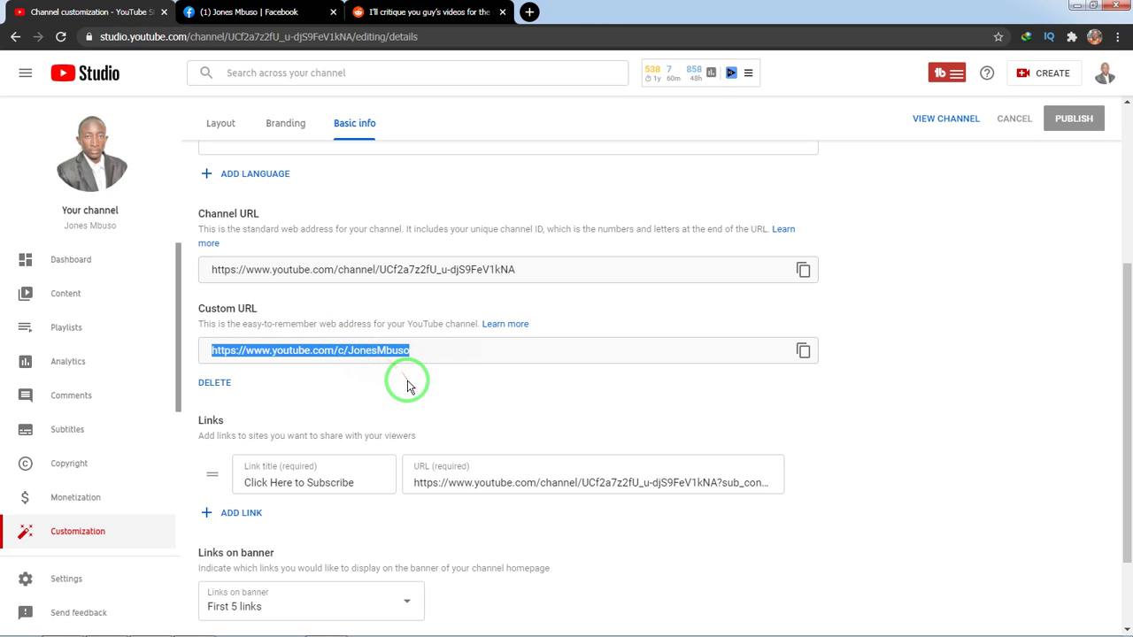
pyautogui.click(348, 382)
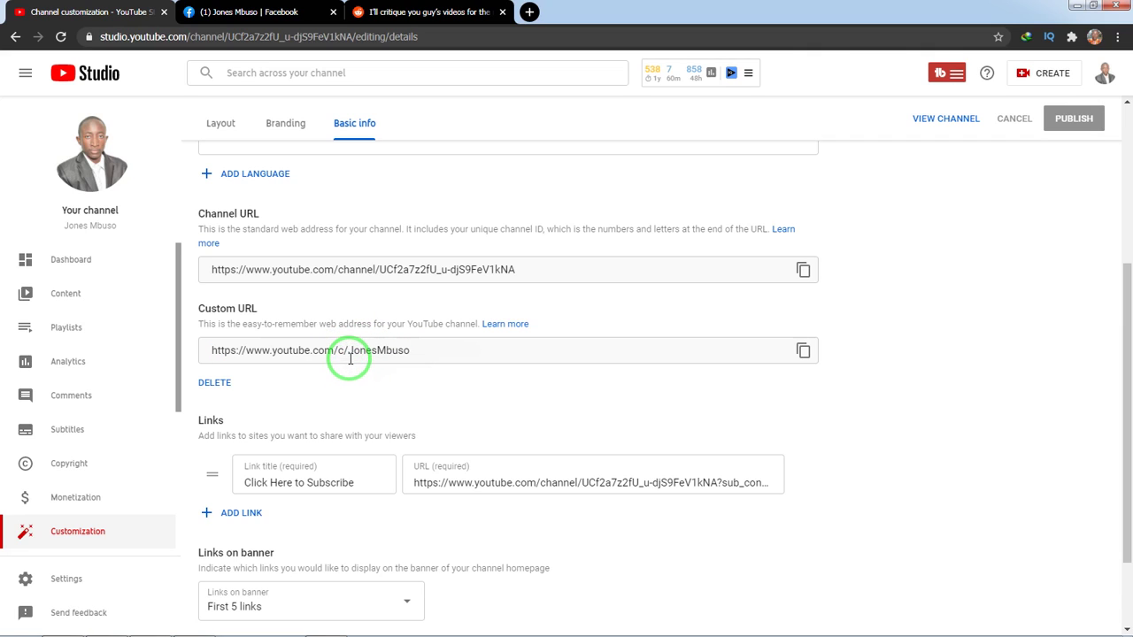
pyautogui.tripleClick(350, 351)
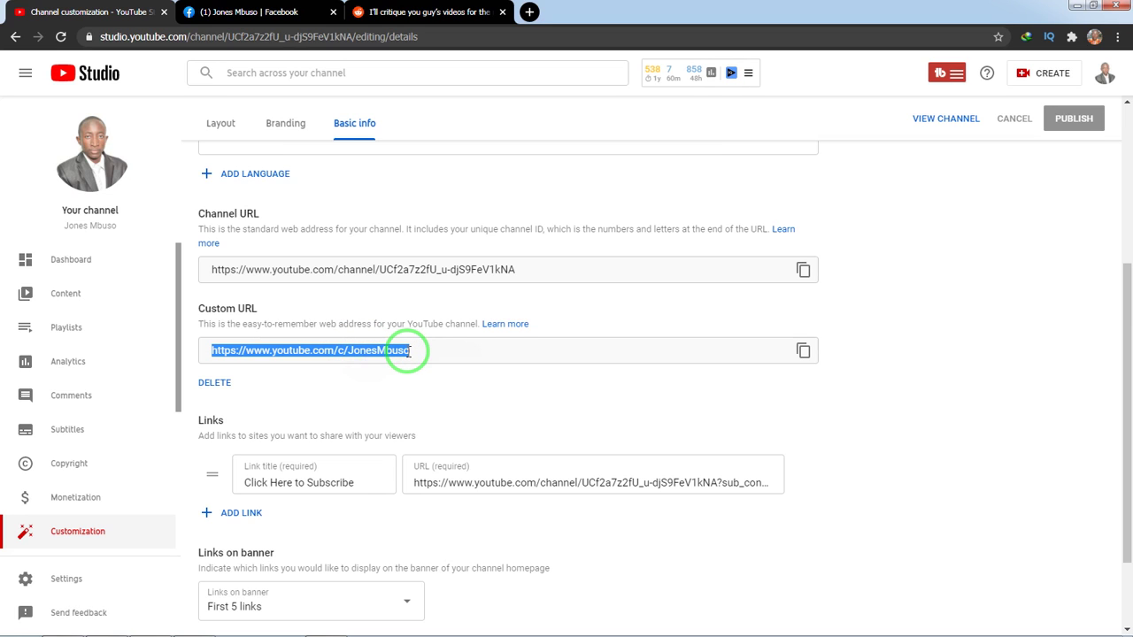
# Return to the Facebook profile and discard the unsaved website address entry.
pyautogui.click(247, 12)
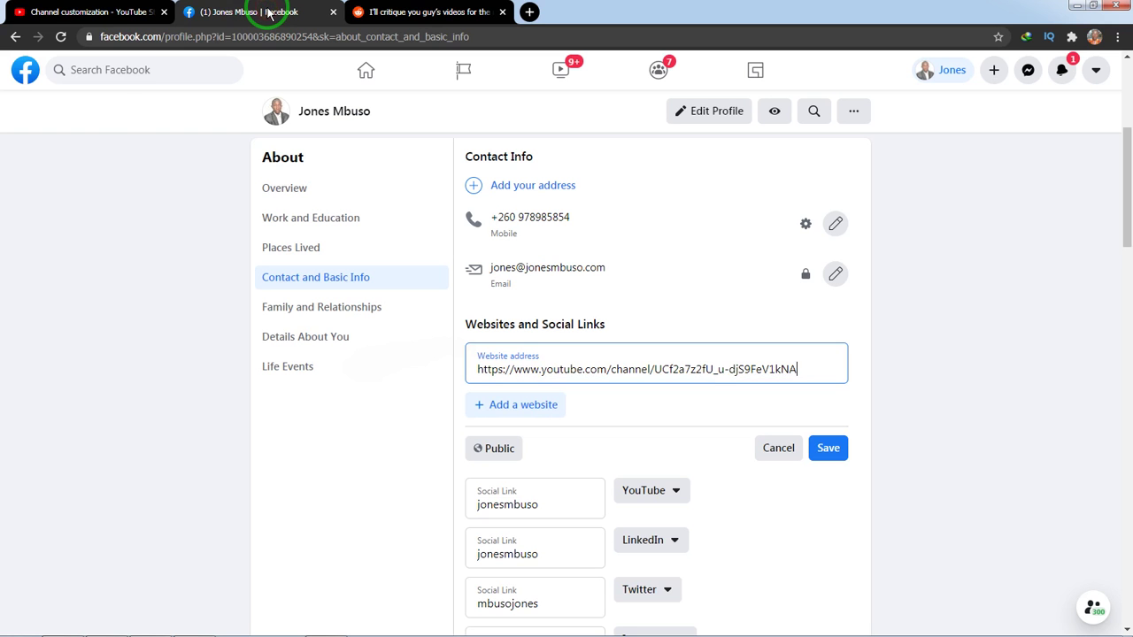
pyautogui.moveTo(252, 15); pyautogui.dragTo(226, 197)
pyautogui.click(670, 405)
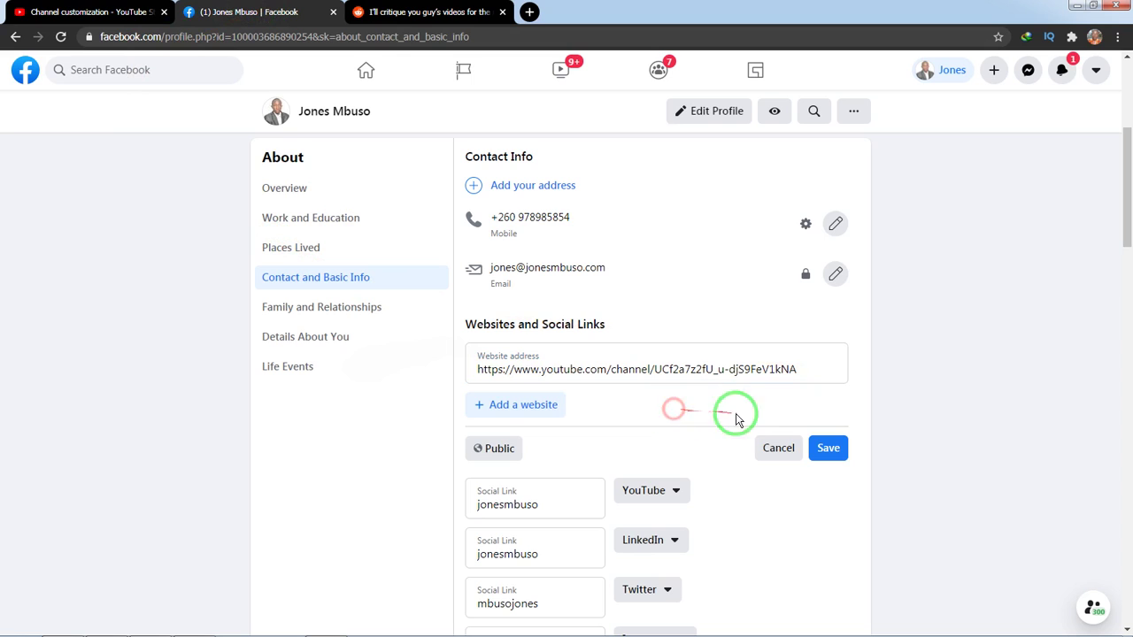
pyautogui.click(779, 448)
# Add another social link, set its platform to YouTube, and enter the channel's custom URL name.
pyautogui.scroll(-3, 678, 328)
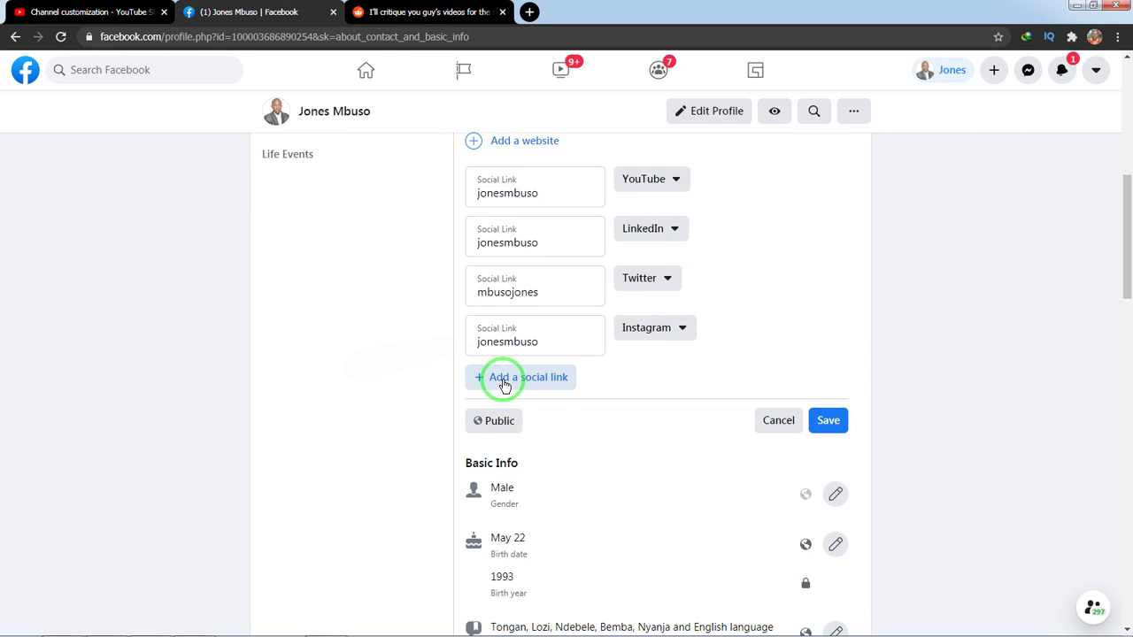
pyautogui.click(504, 385)
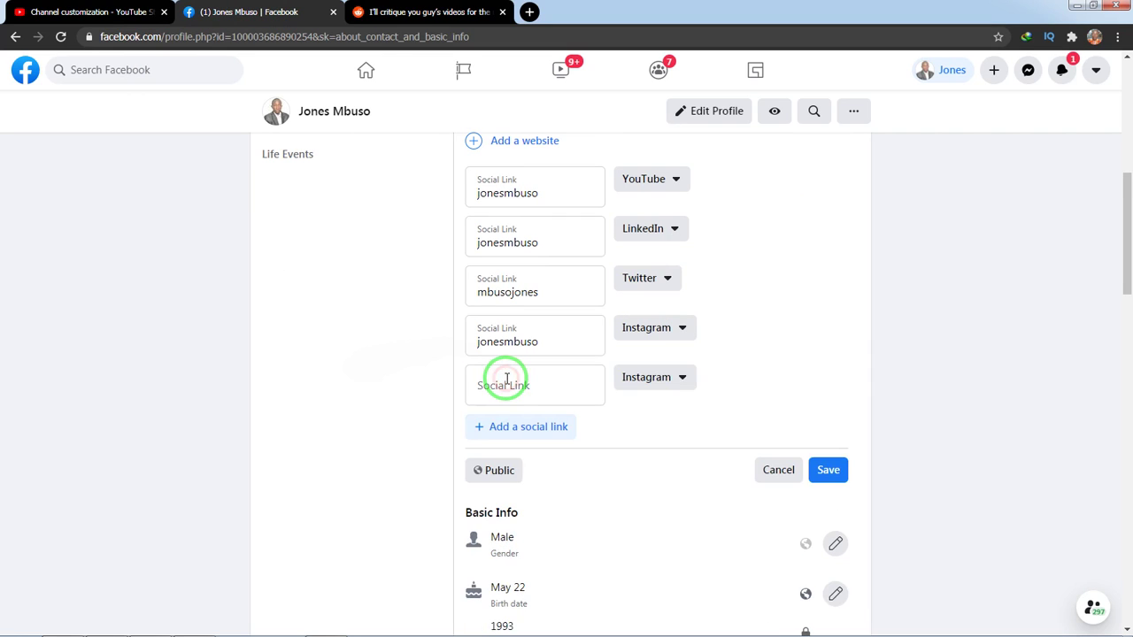
pyautogui.click(686, 383)
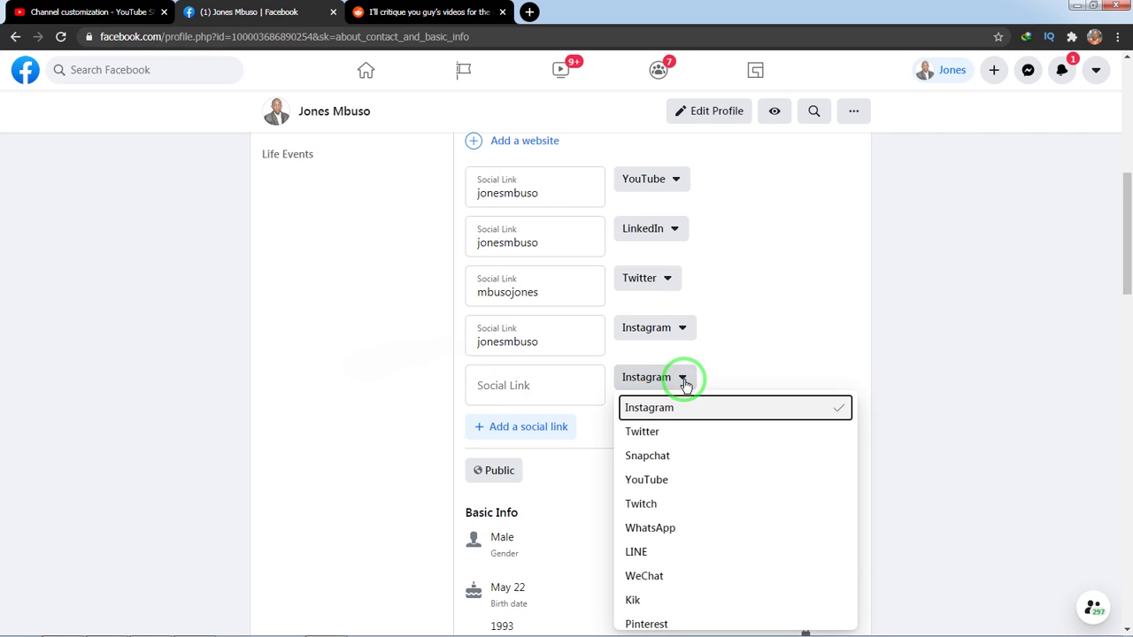
pyautogui.click(655, 483)
pyautogui.click(503, 386)
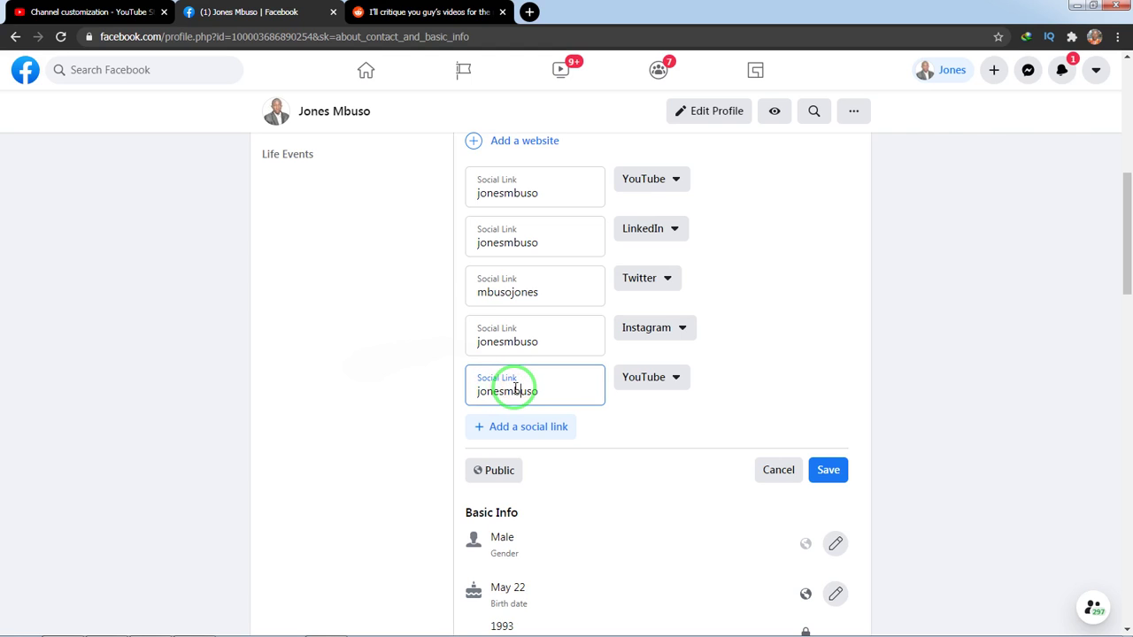
# Check the name at the end of the Custom URL in YouTube Studio against the new YouTube social link on Facebook.
pyautogui.click(117, 11)
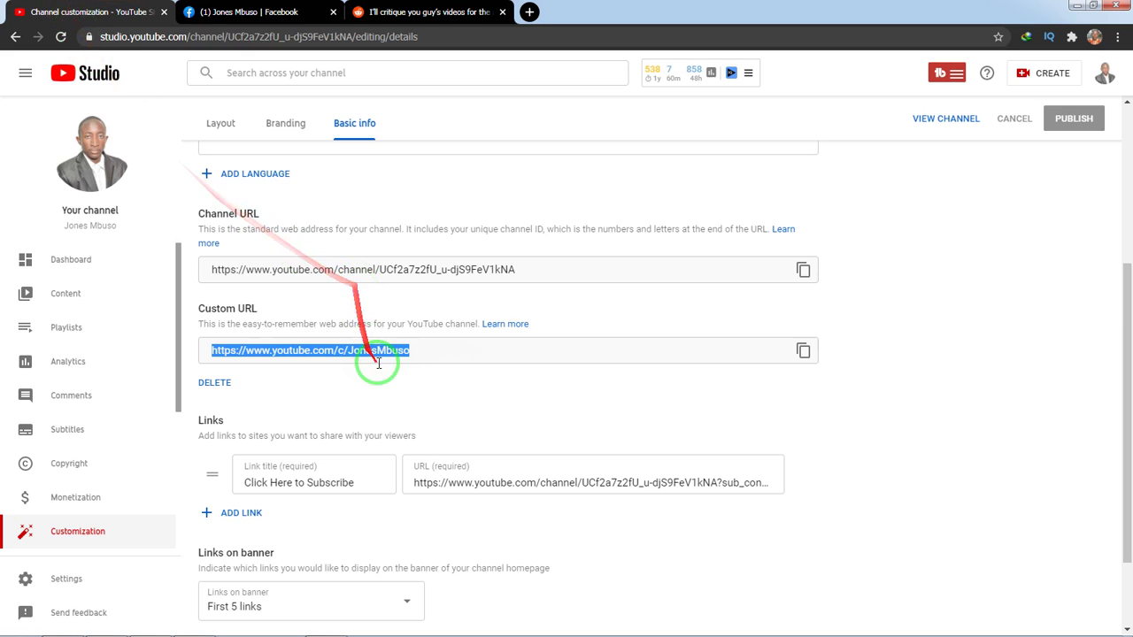
pyautogui.click(345, 350)
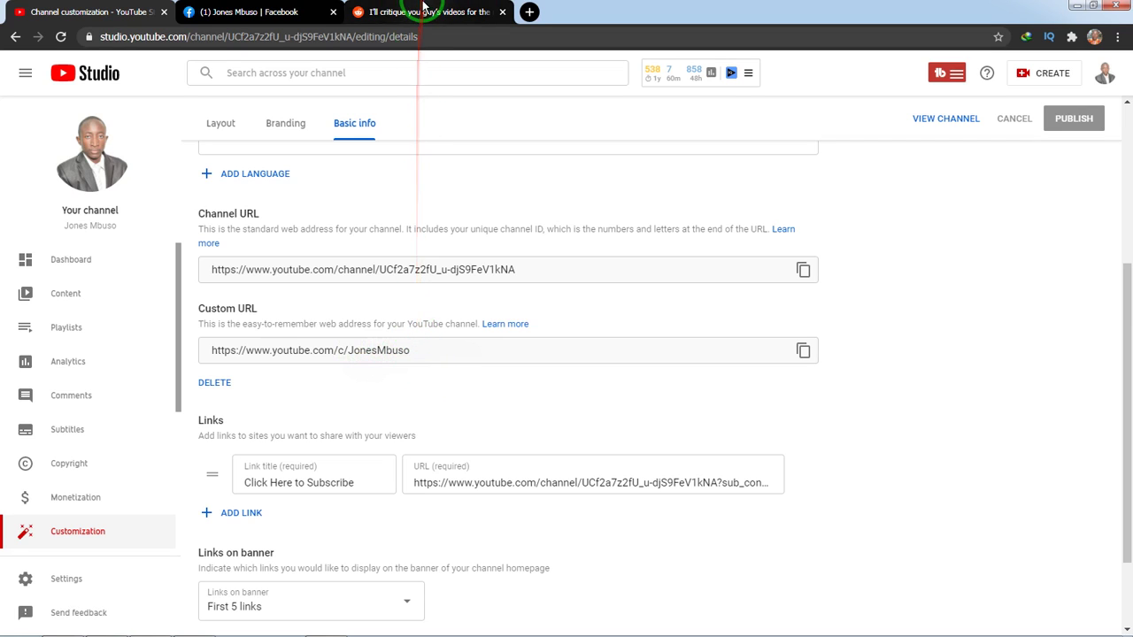
pyautogui.click(241, 10)
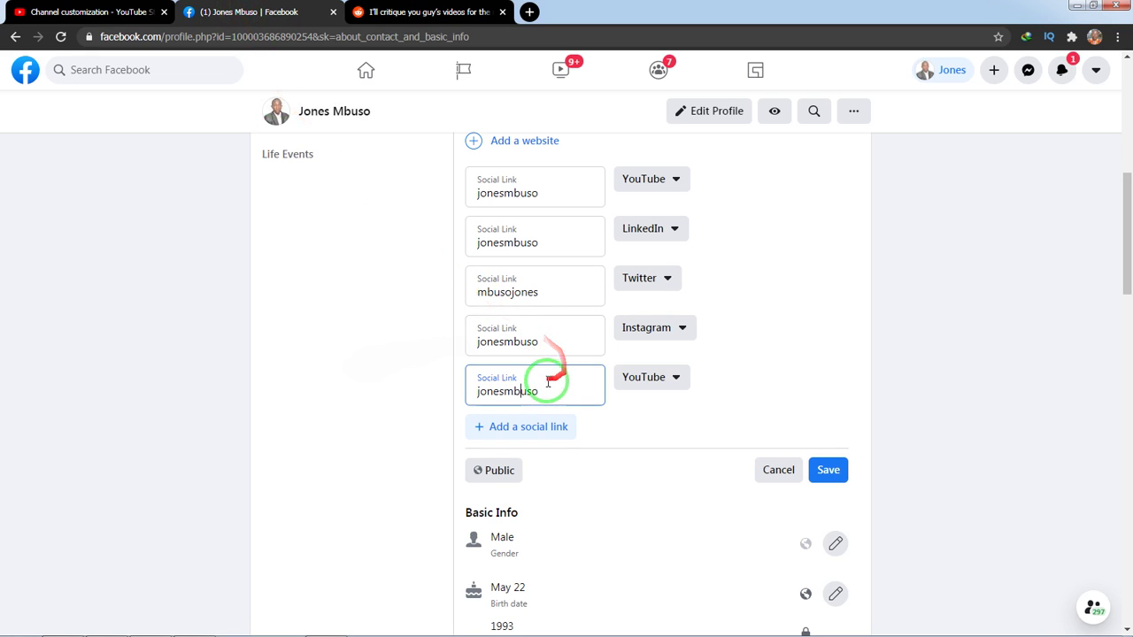
pyautogui.click(482, 380)
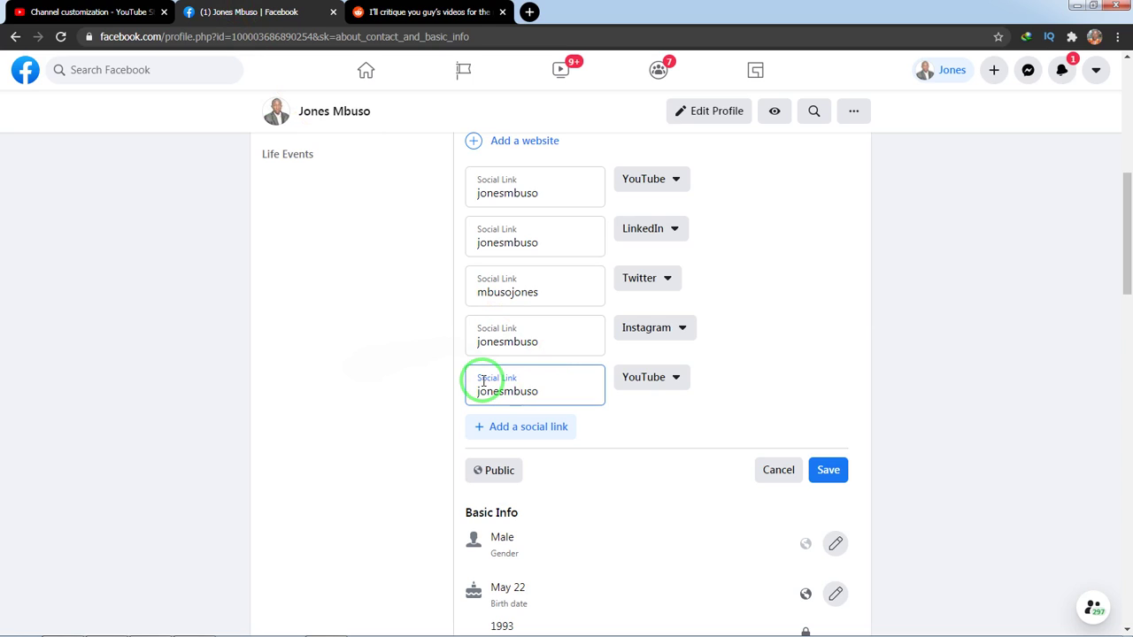
# Discard the unsaved social link entries in the Websites and Social Links section and reload the profile page.
pyautogui.click(522, 387)
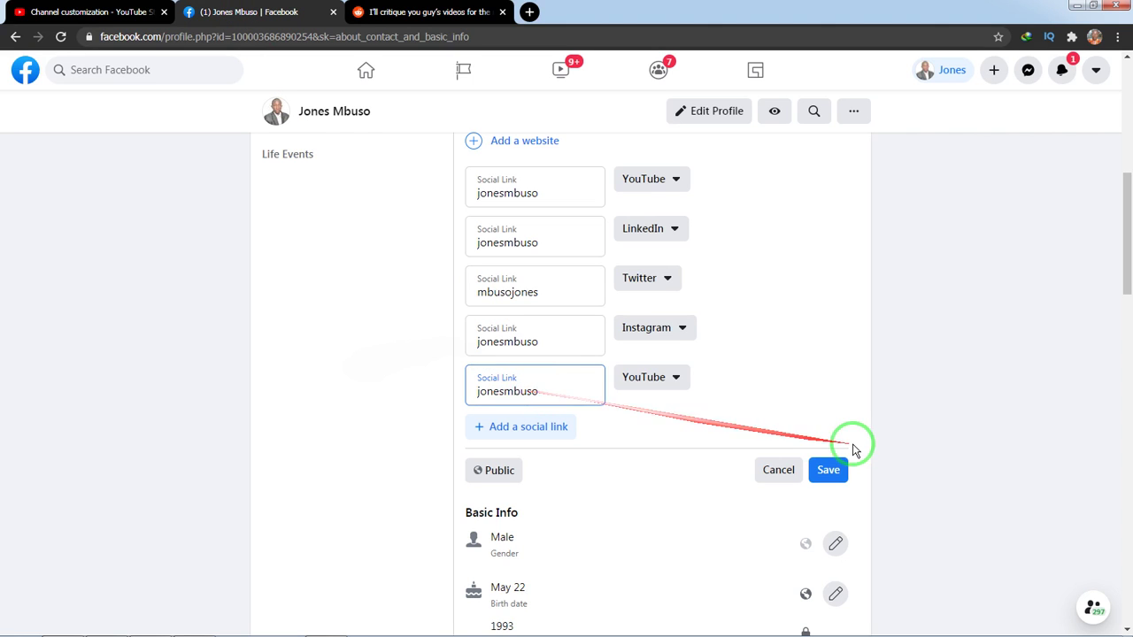
pyautogui.click(824, 465)
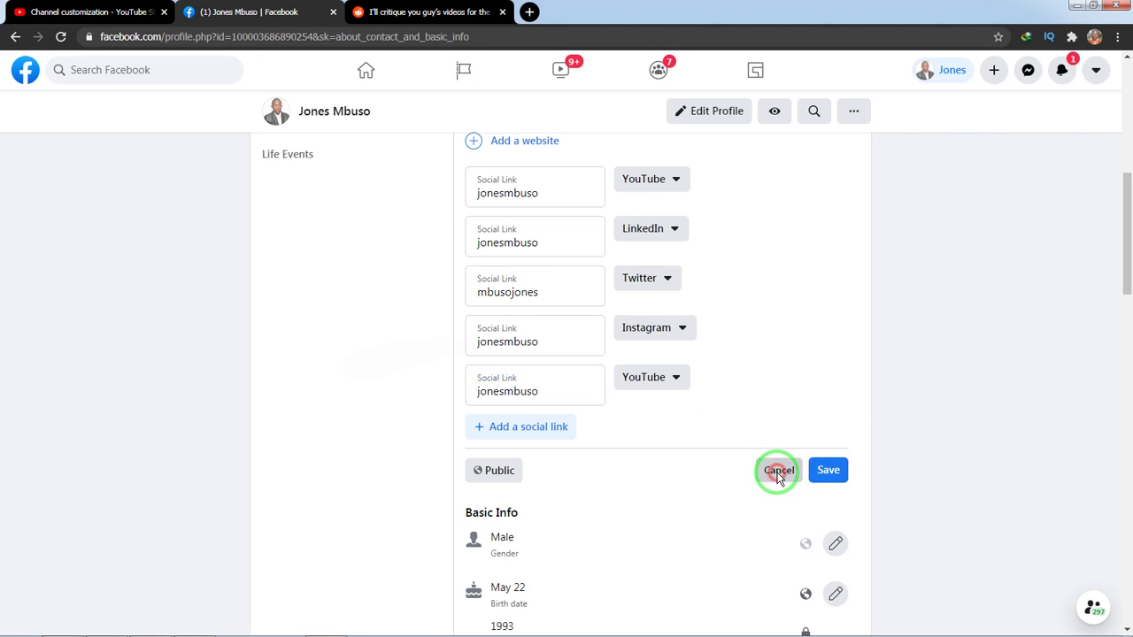
pyautogui.scroll(4, 717, 448)
pyautogui.scroll(2, 714, 447)
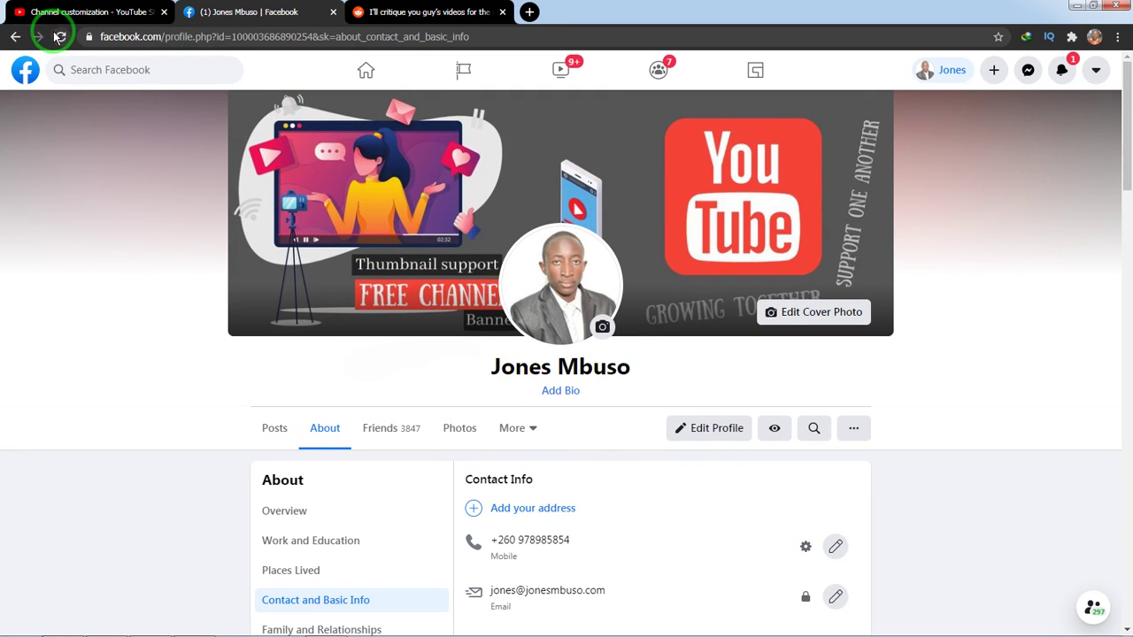
pyautogui.click(58, 37)
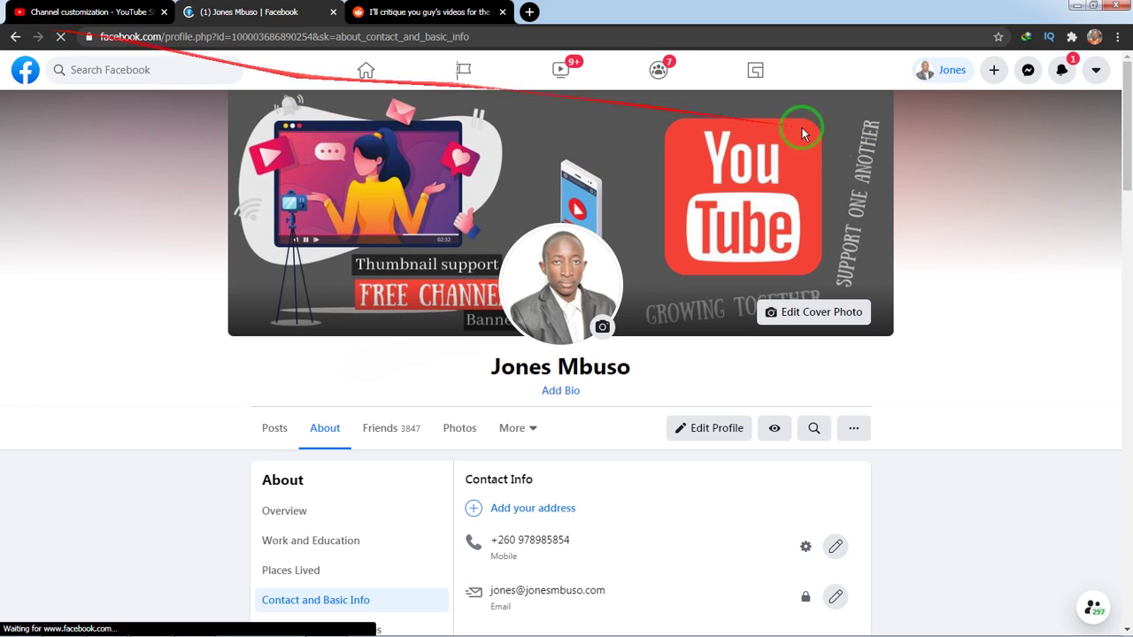
pyautogui.moveTo(1097, 630)
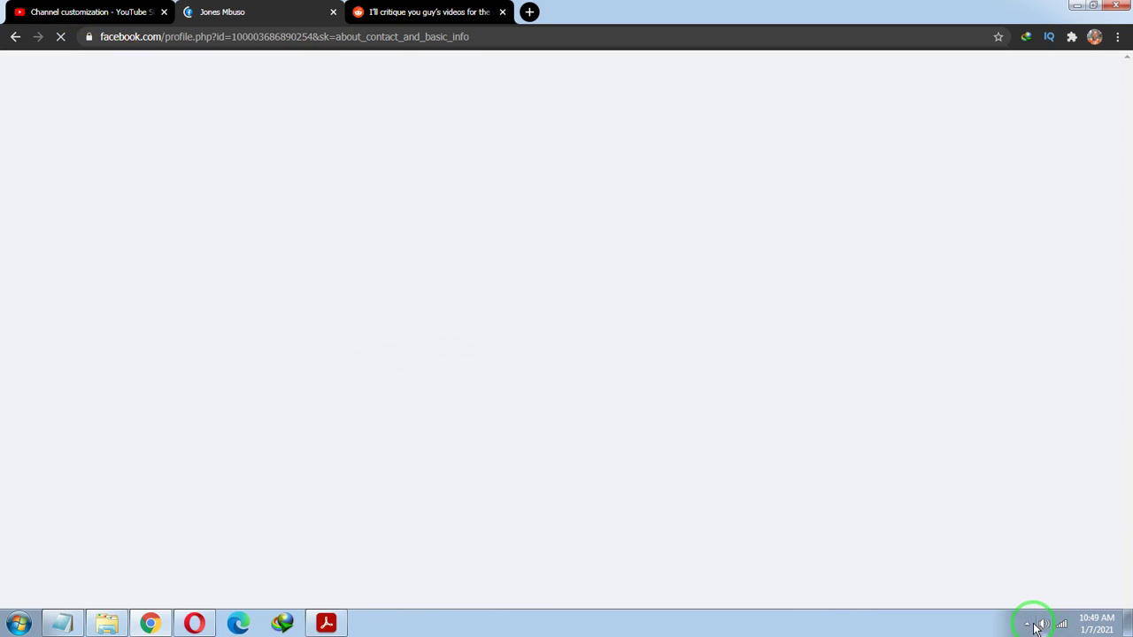
pyautogui.click(1026, 622)
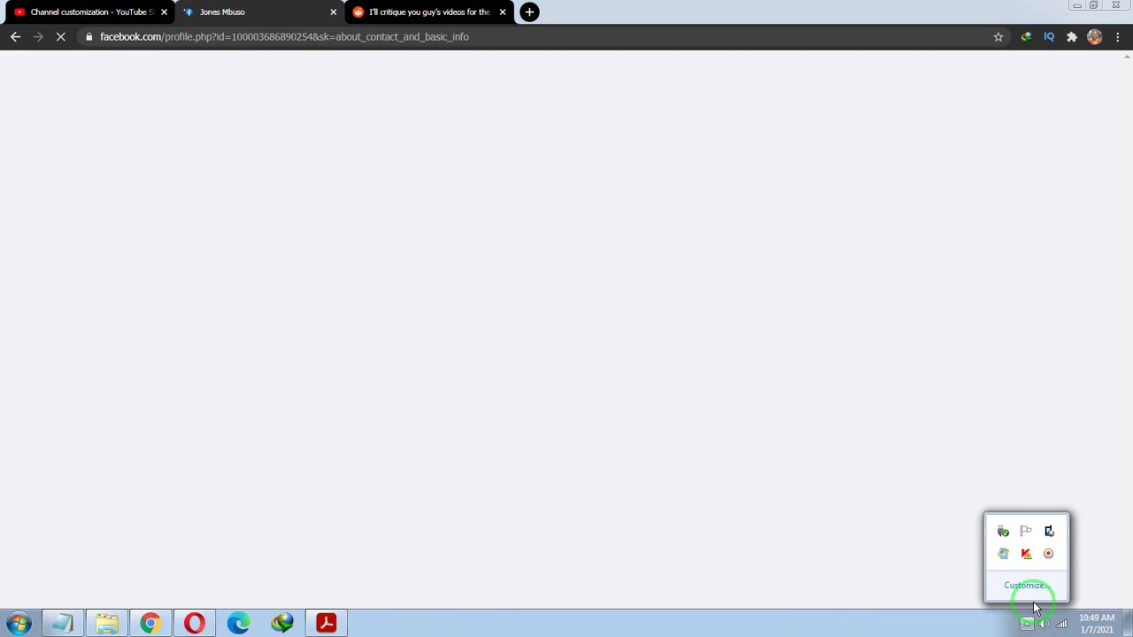
pyautogui.click(1049, 554)
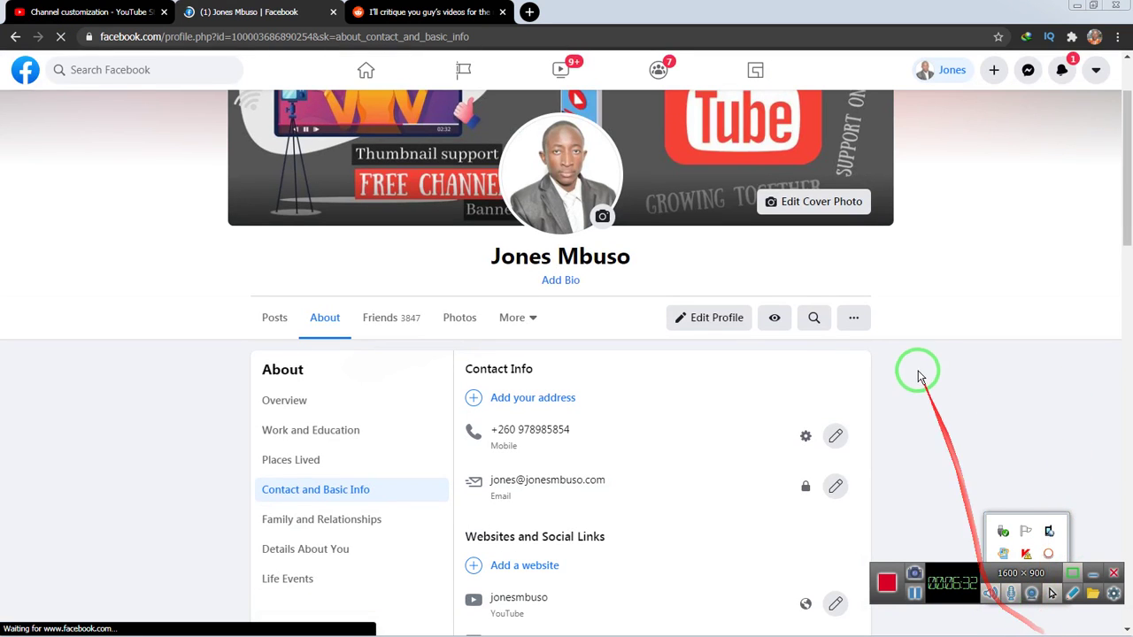
# Open the profile's main page, preview it as a visitor sees it, and examine the social links in the Intro.
pyautogui.scroll(-2, 941, 376)
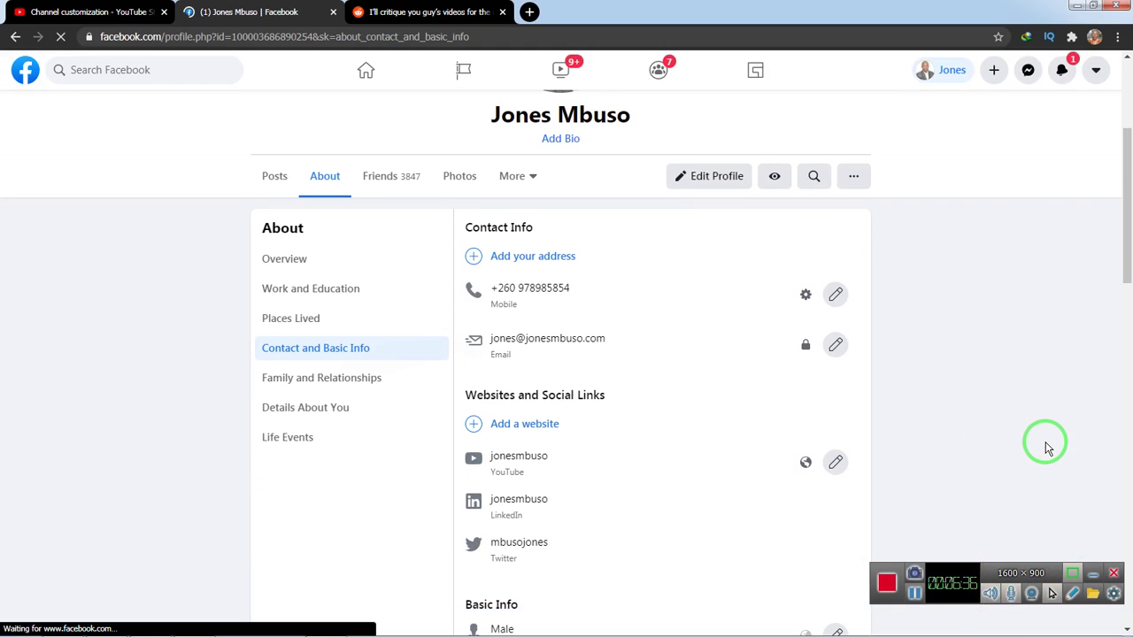
pyautogui.scroll(3, 1045, 447)
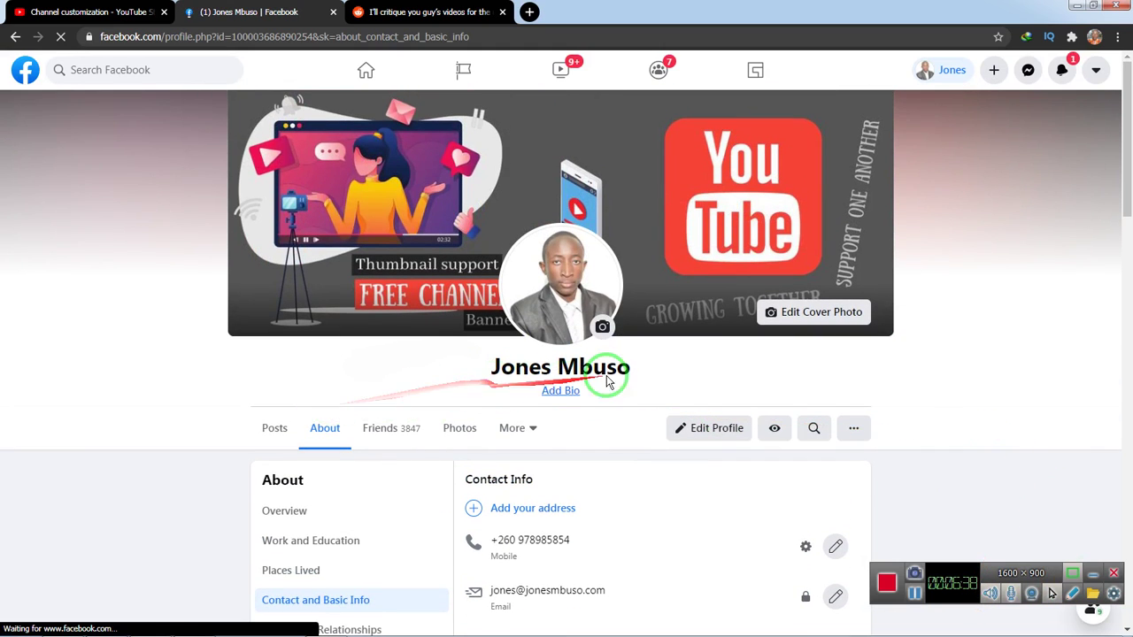
pyautogui.click(941, 76)
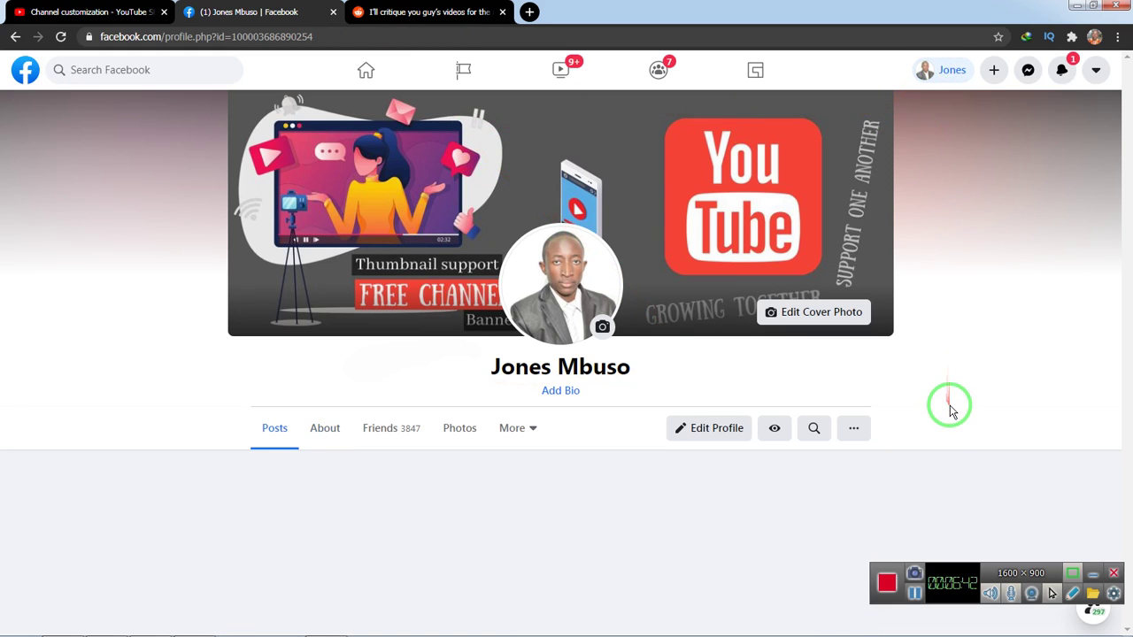
pyautogui.scroll(-2, 949, 425)
pyautogui.click(773, 287)
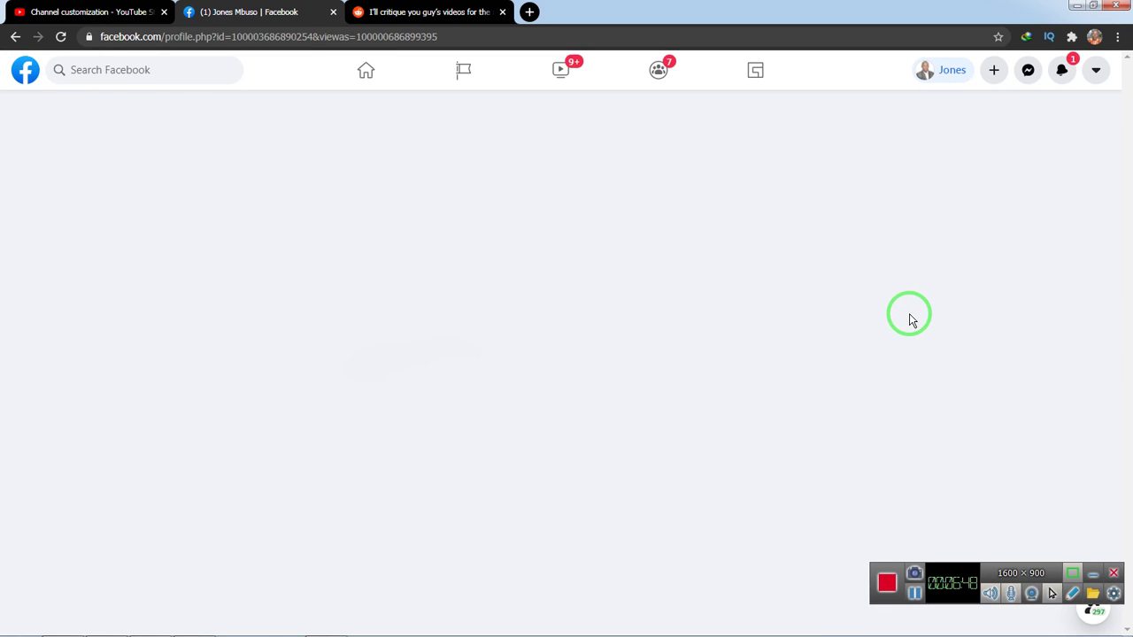
pyautogui.scroll(-1, 911, 319)
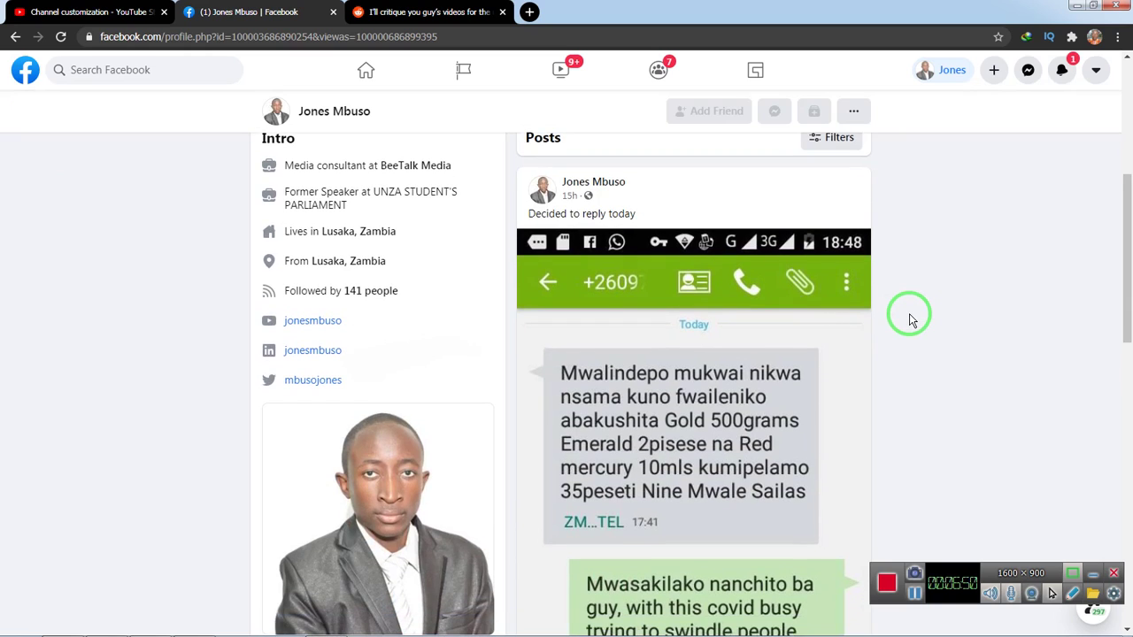